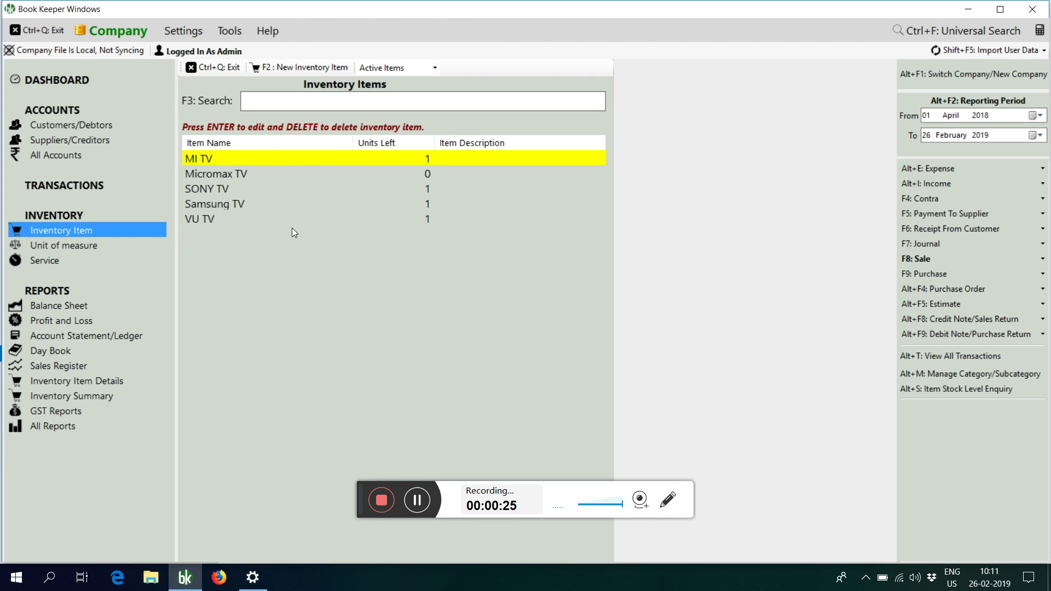
Examine the purchase and sales entries in the inventory item details report for Micromax TV.
right_click(234, 173)
click(303, 318)
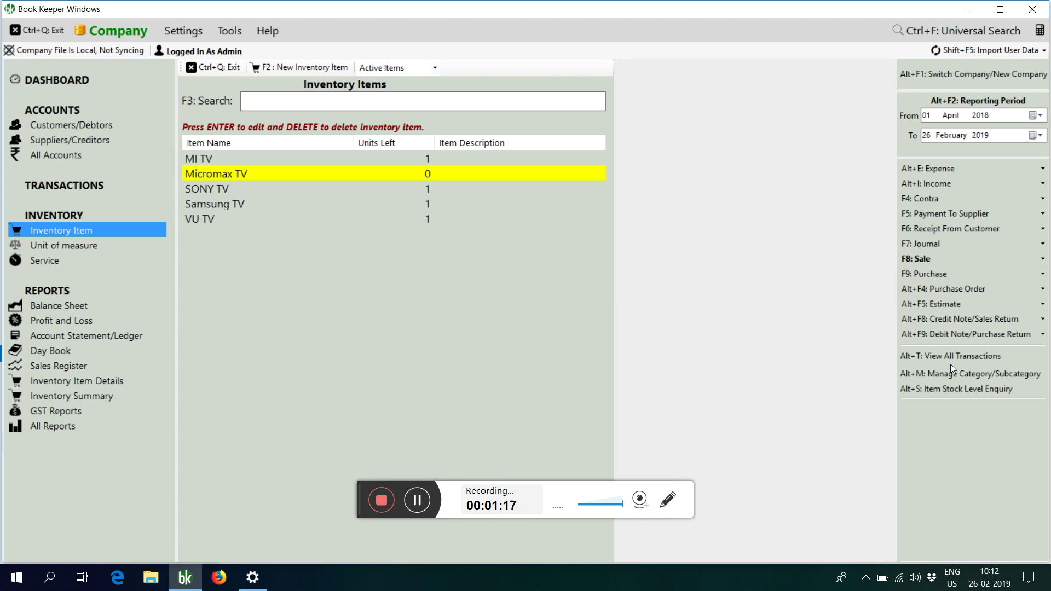
right_click(291, 170)
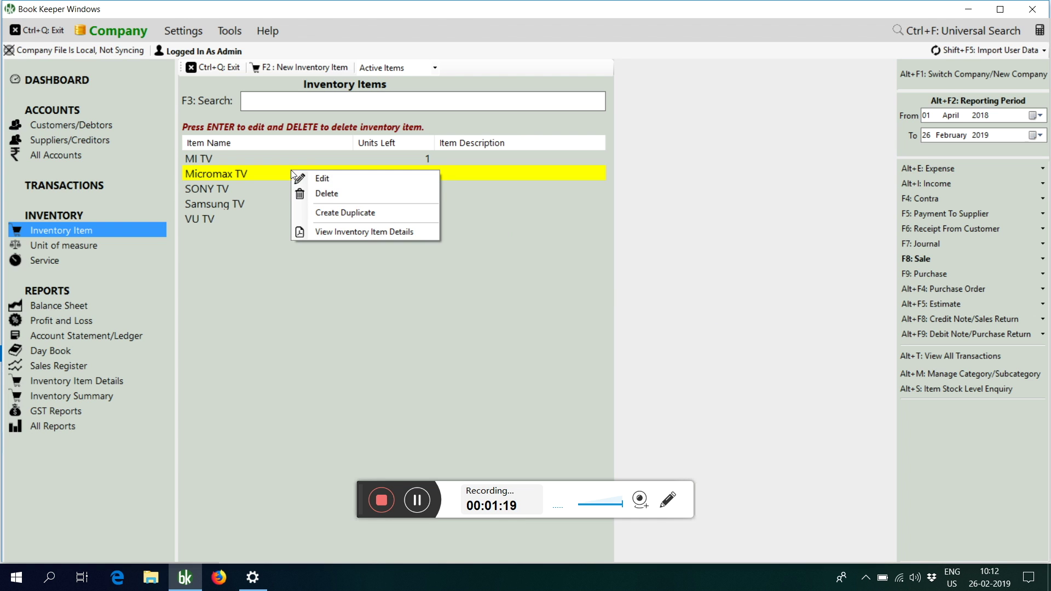
click(324, 231)
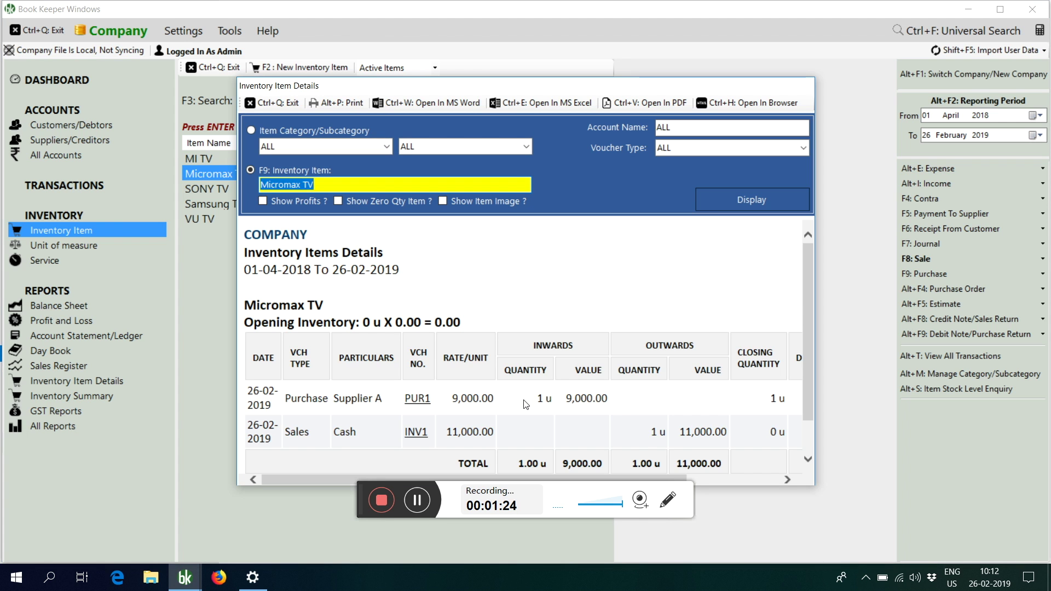
scroll(394, 313, down, 1)
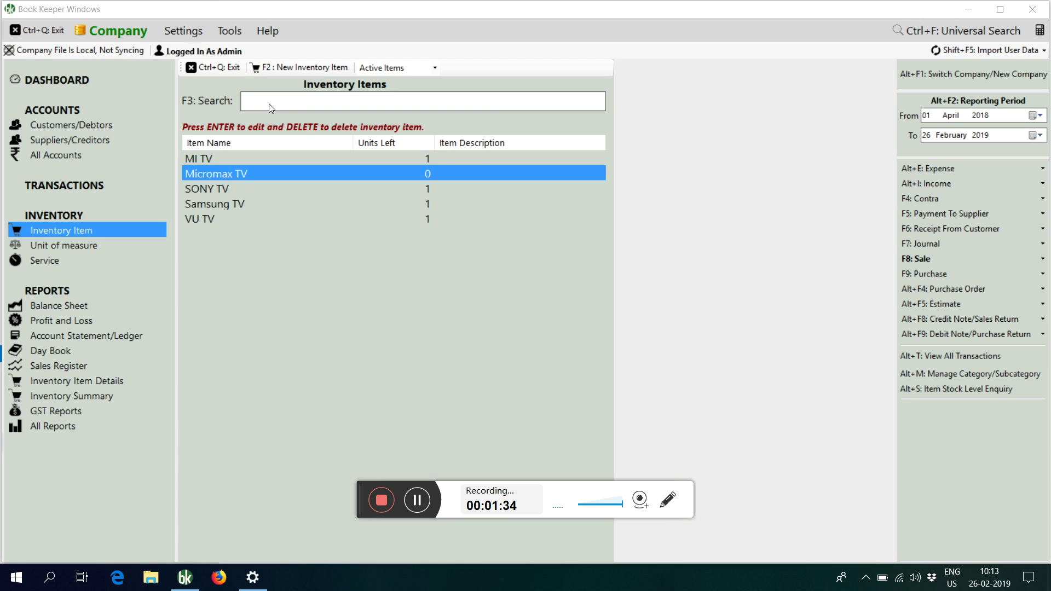
click(269, 104)
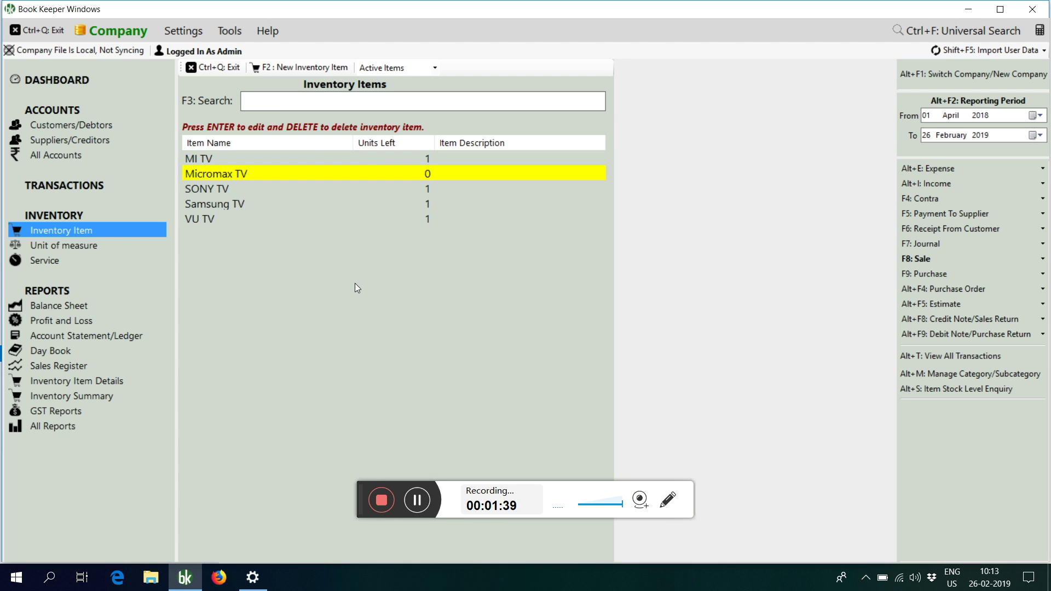
right_click(296, 176)
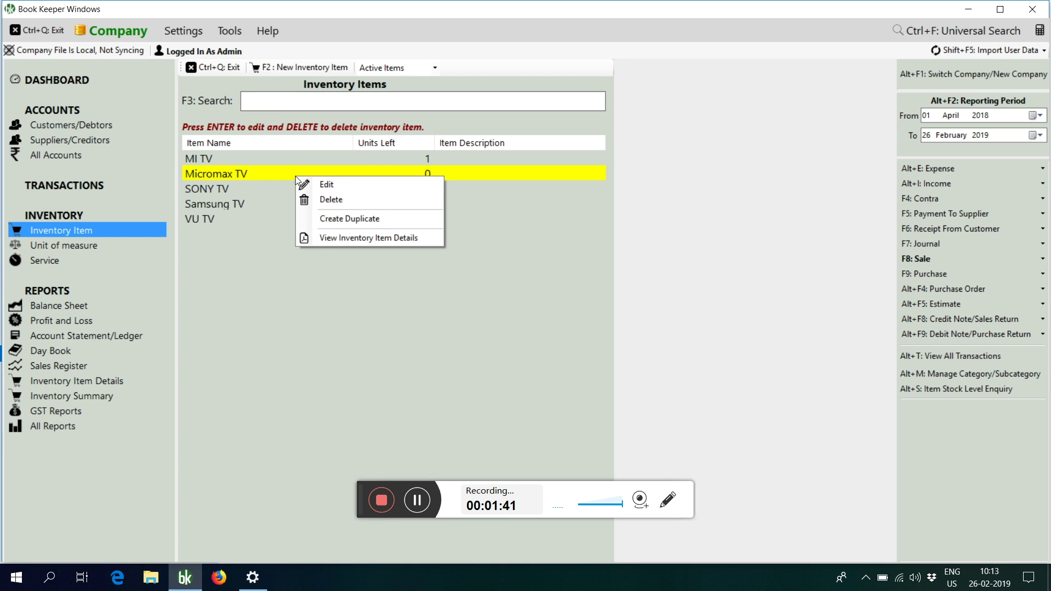
click(339, 237)
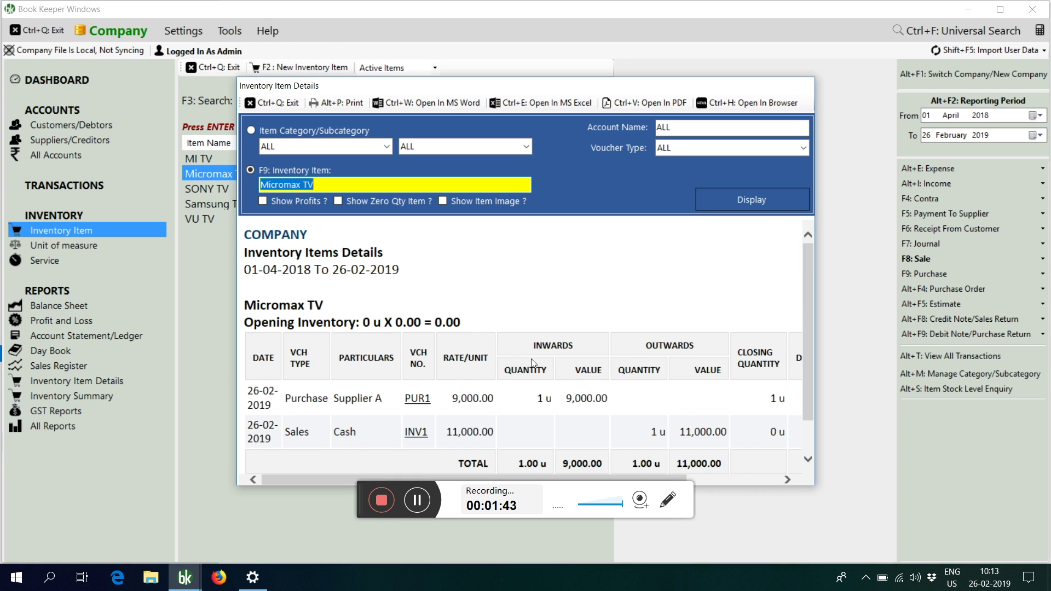
scroll(531, 359, down, 1)
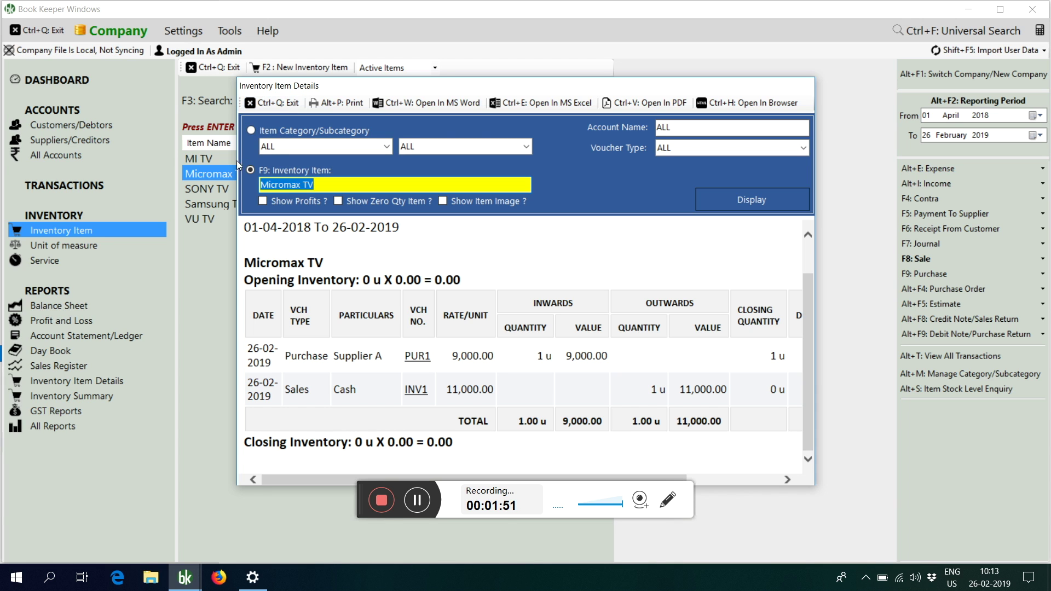
click(278, 98)
Try to delete the Micromax TV inventory item and dismiss the resulting message.
right_click(254, 173)
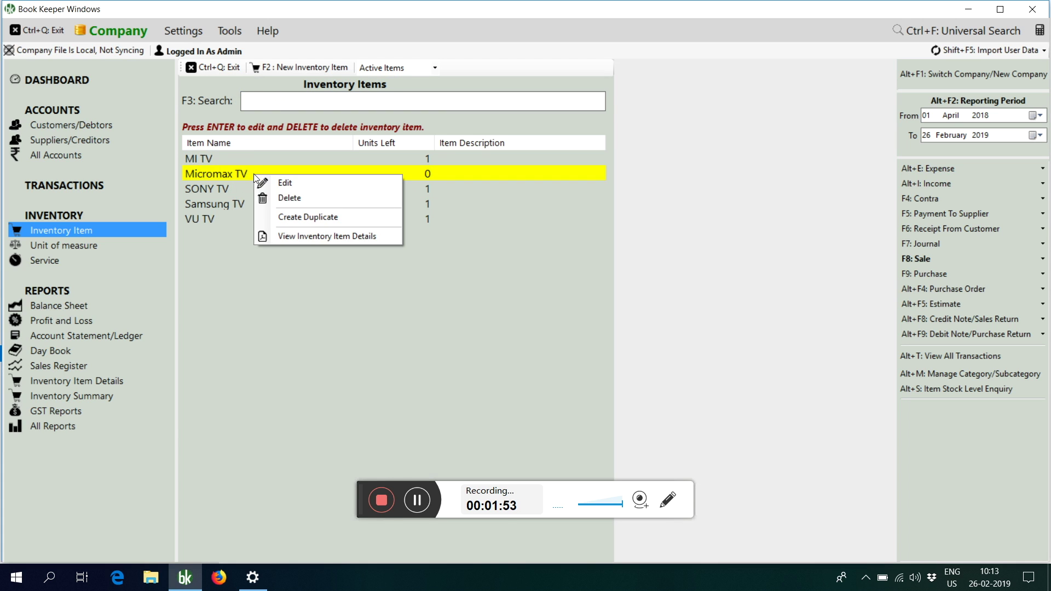
click(314, 199)
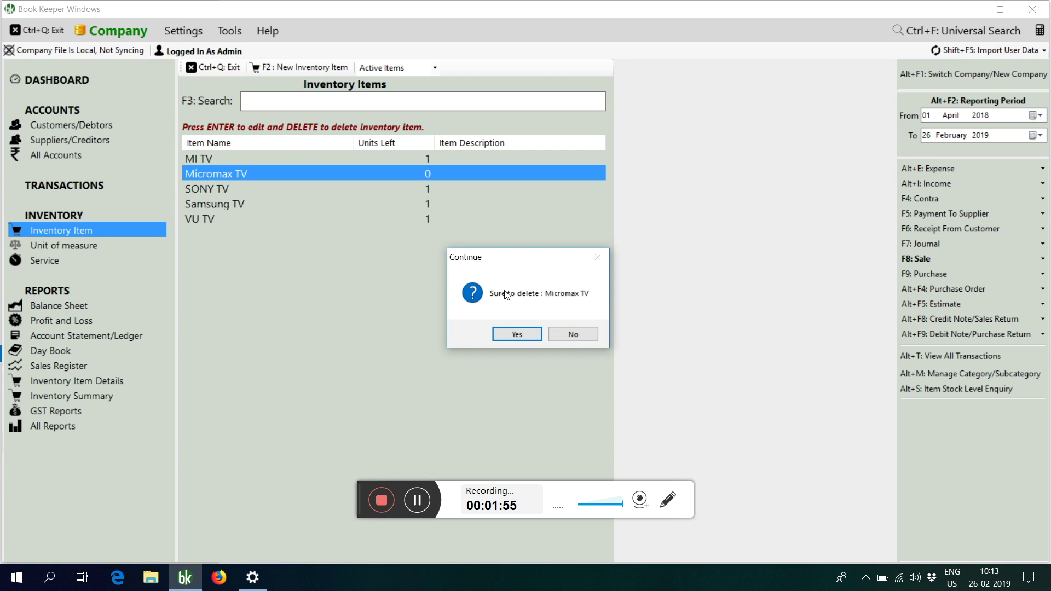
click(523, 334)
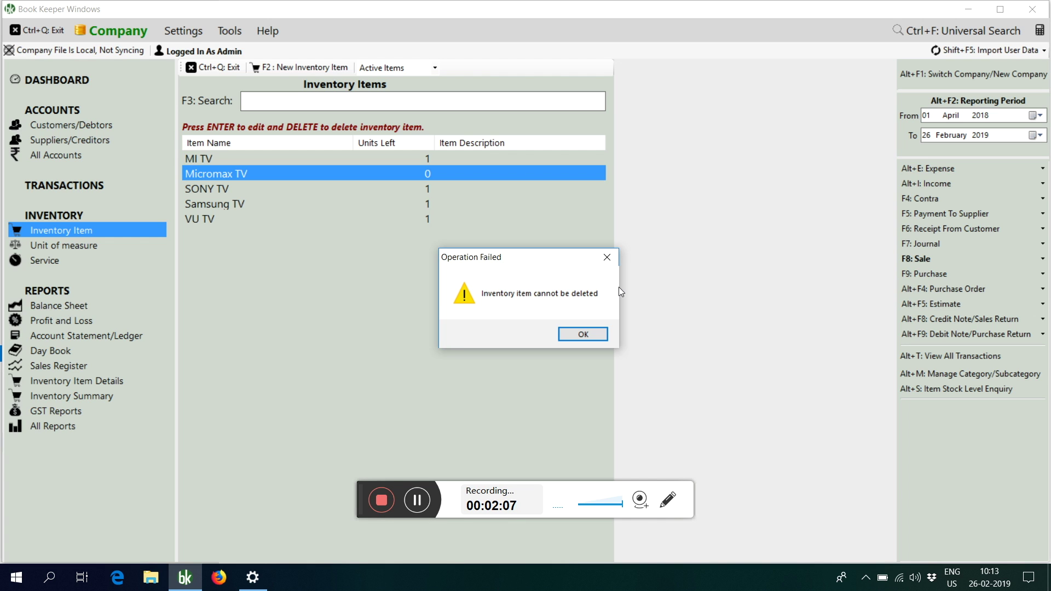
click(576, 339)
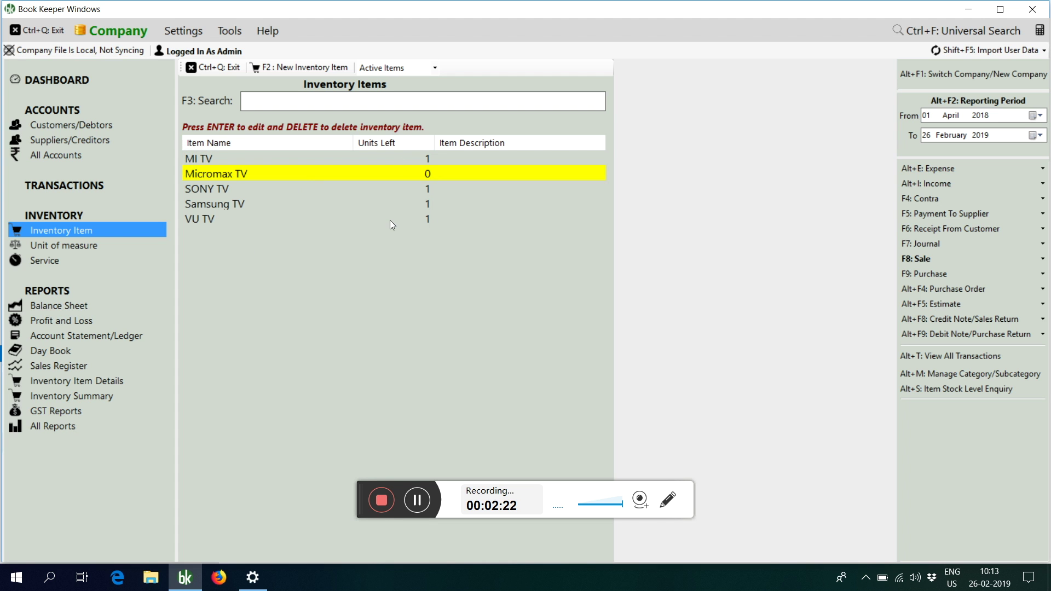
Go to the dashboard, reopen the inventory items list and set its filter to ALL.
click(81, 81)
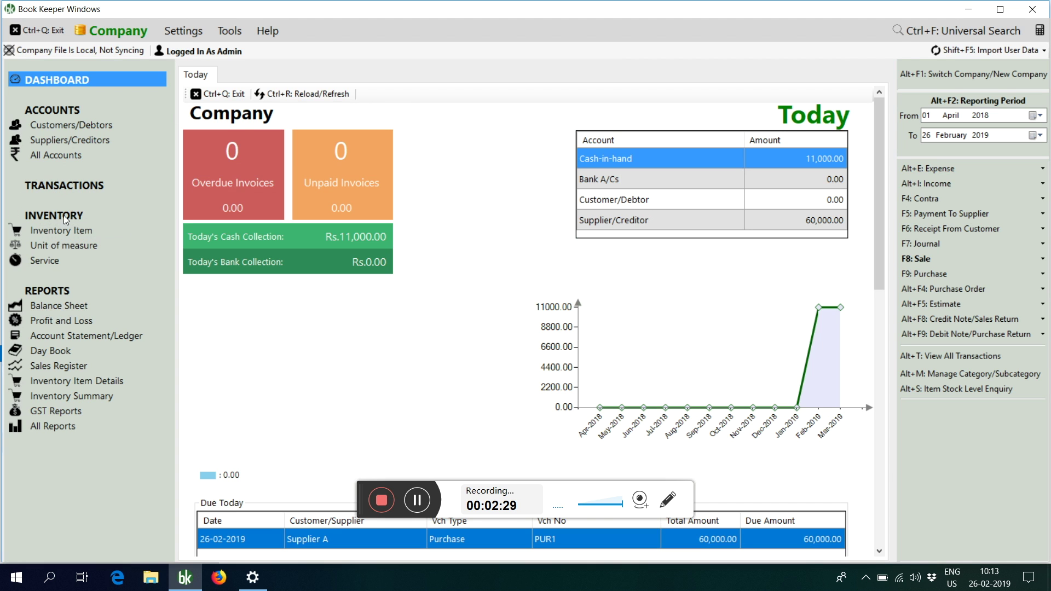
click(49, 230)
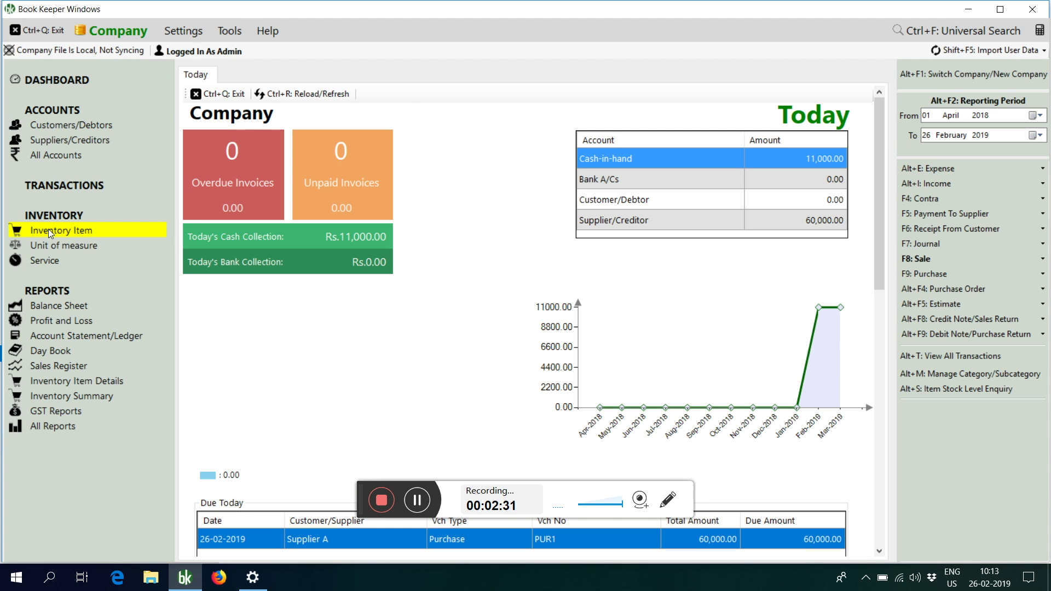
click(81, 226)
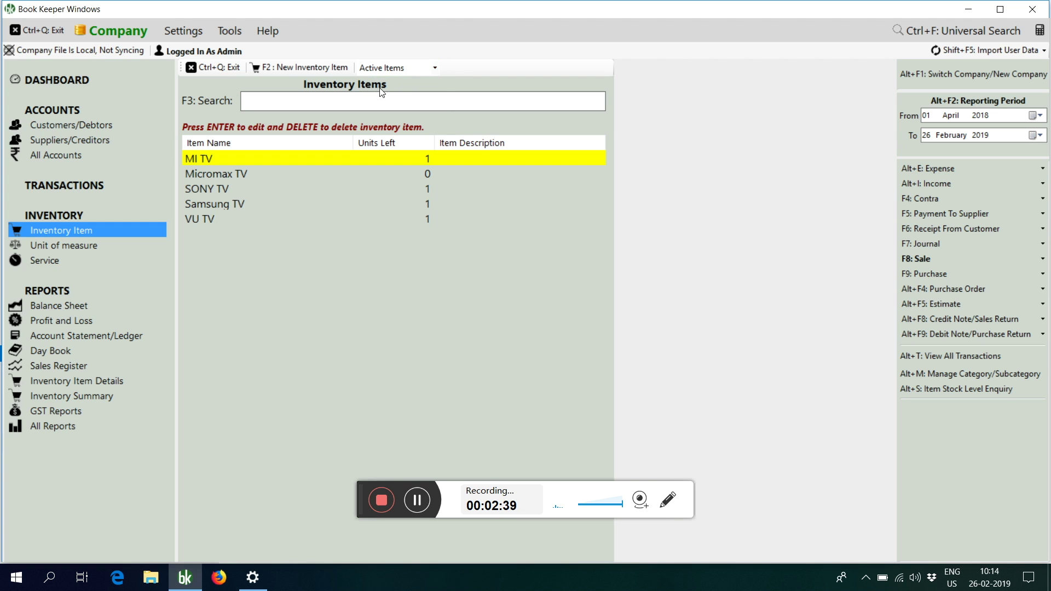
click(435, 70)
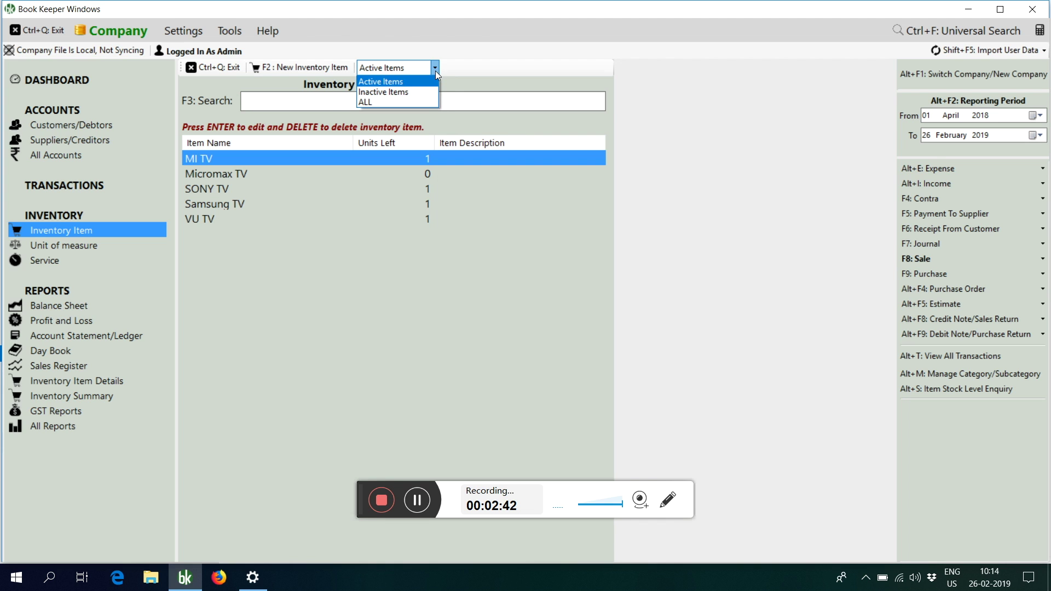
click(419, 103)
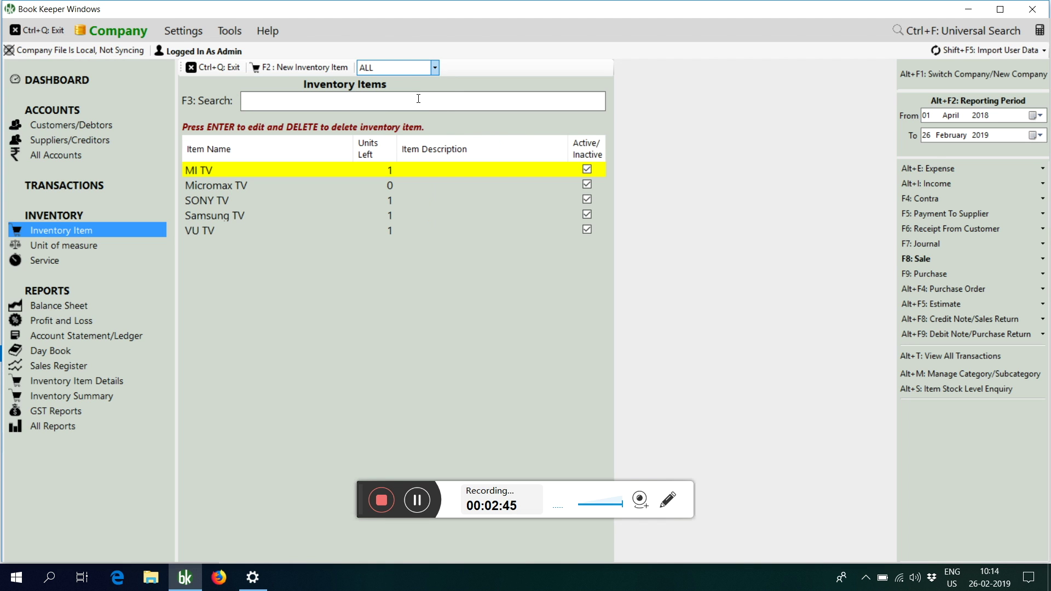
Return to the inventory items list by way of the dashboard and filter it to Active Items.
click(53, 82)
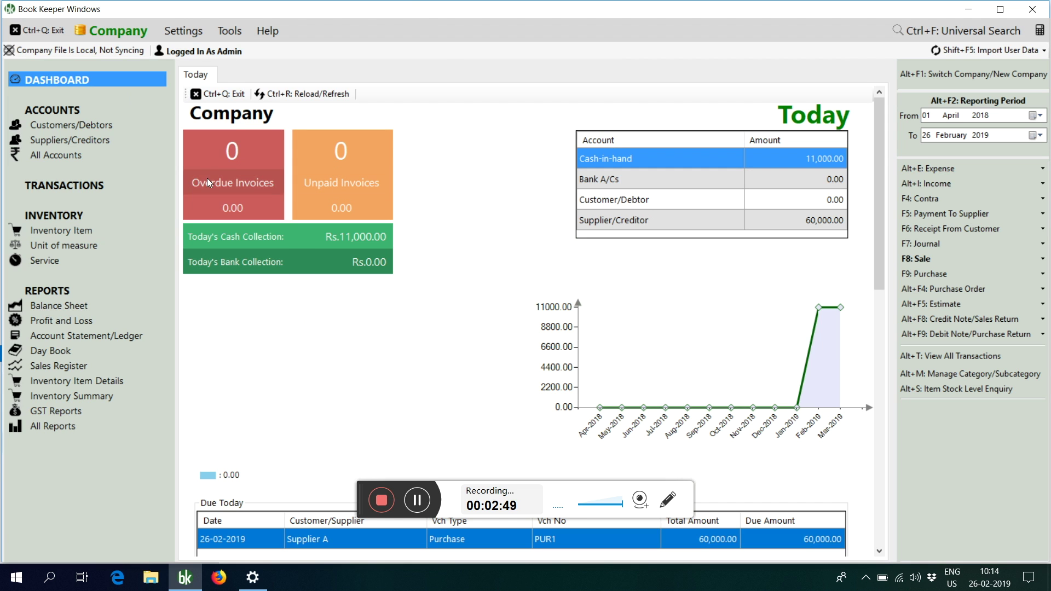
click(69, 230)
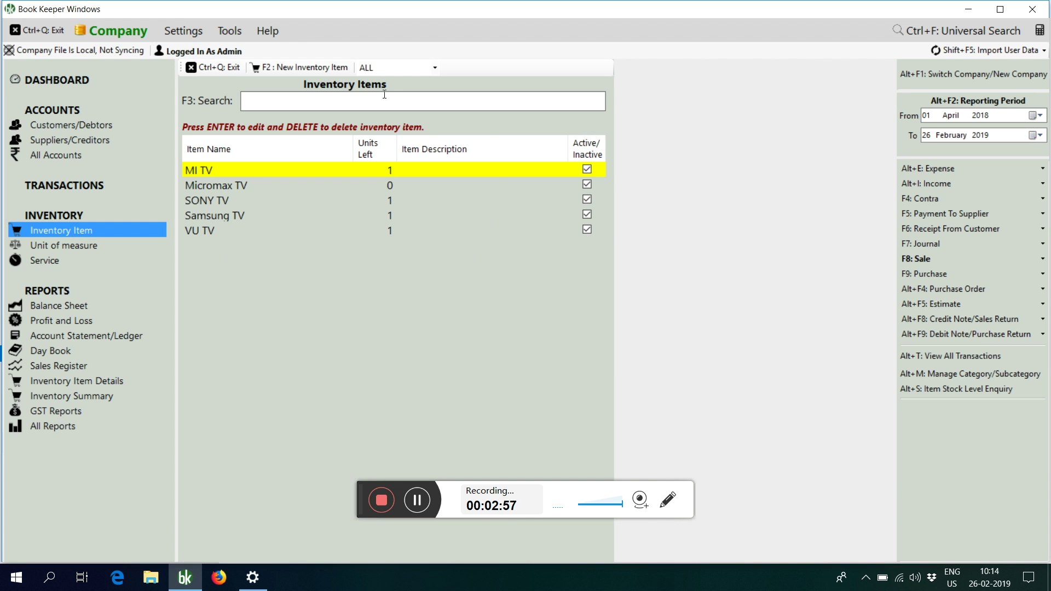
click(435, 70)
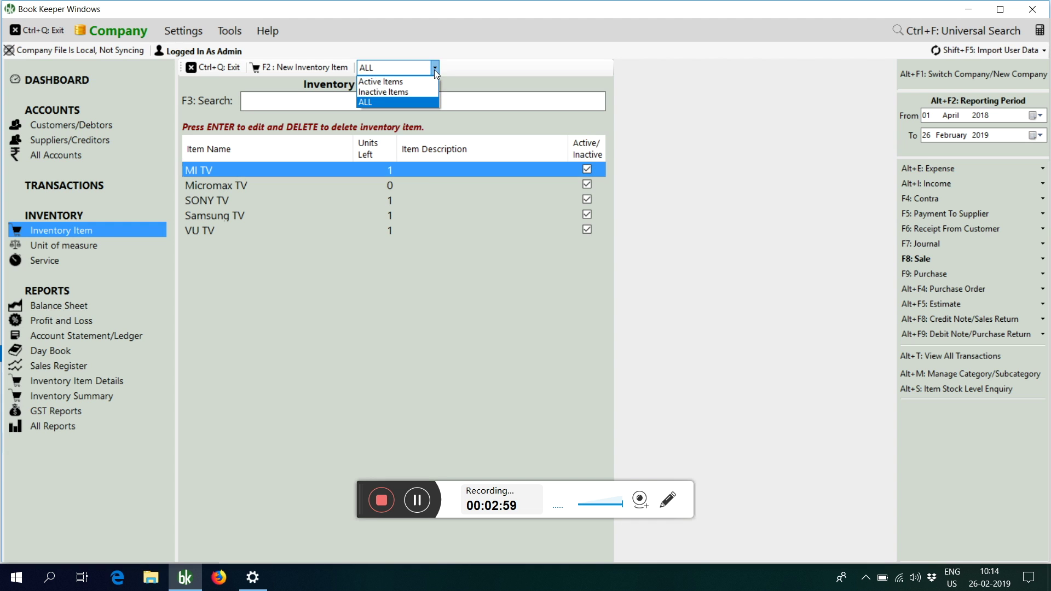
click(422, 79)
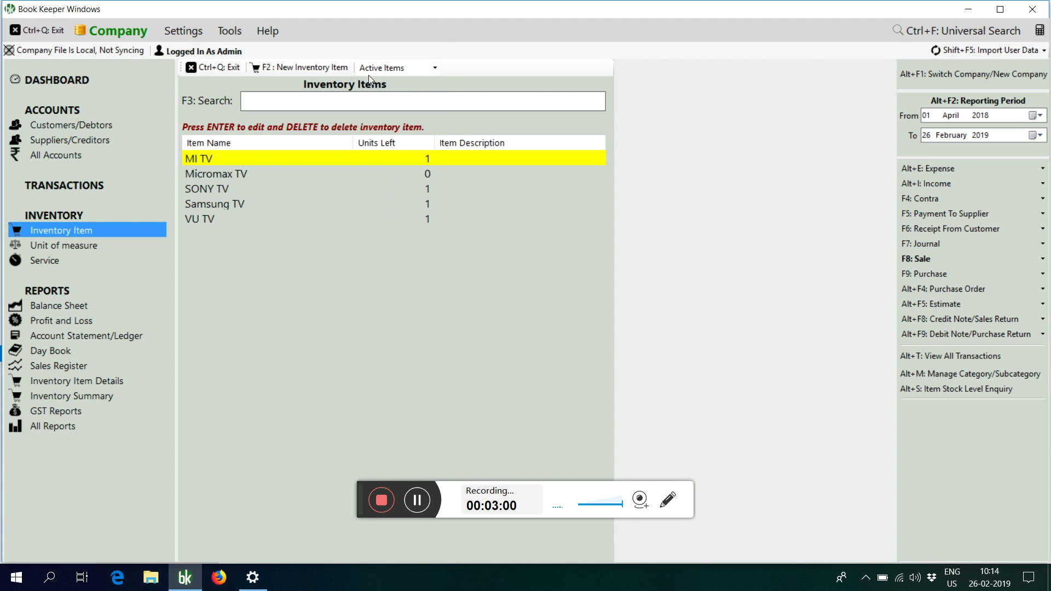
List ALL inventory items and mark Micromax TV as inactive.
click(435, 73)
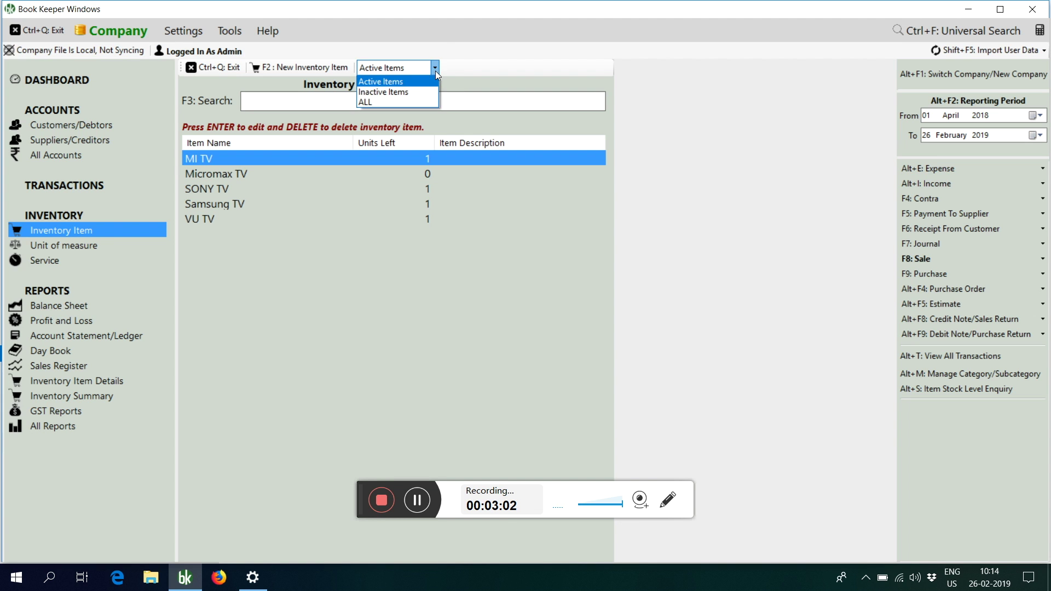
click(412, 104)
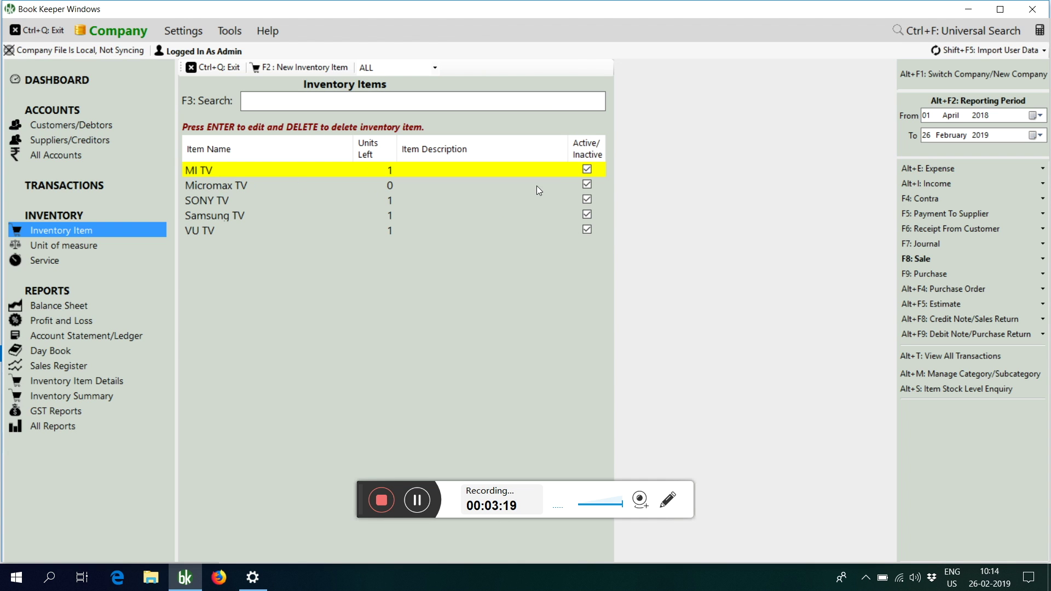
click(587, 186)
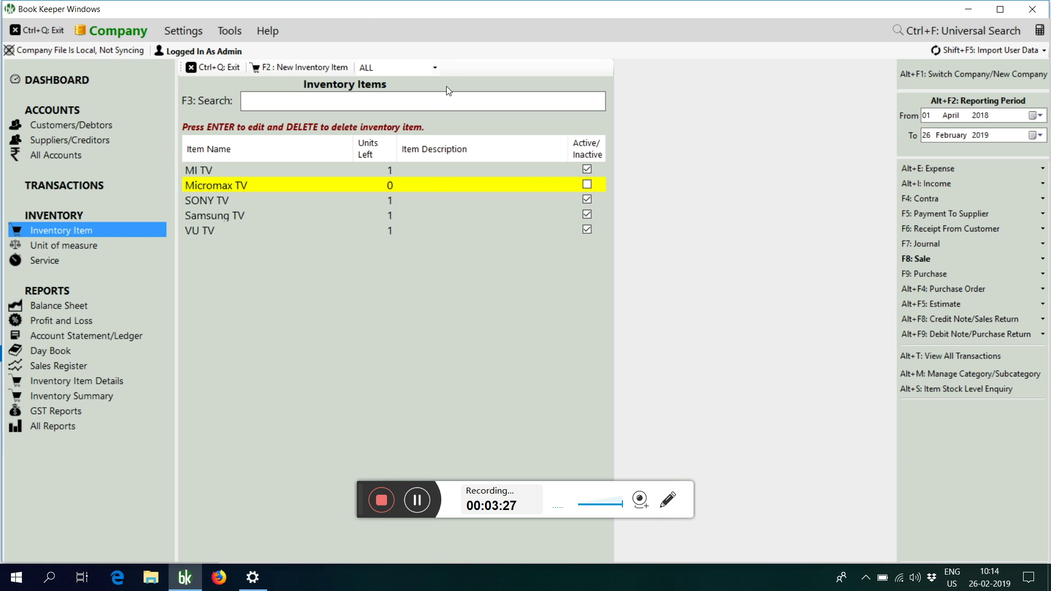
Filter the inventory items list to show only Active Items.
click(434, 68)
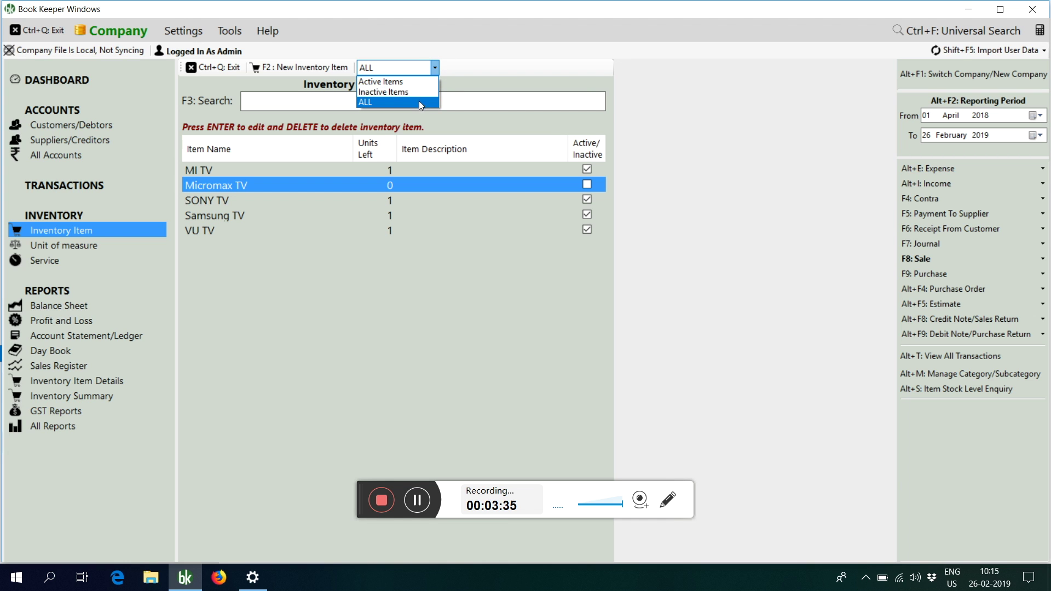
click(420, 83)
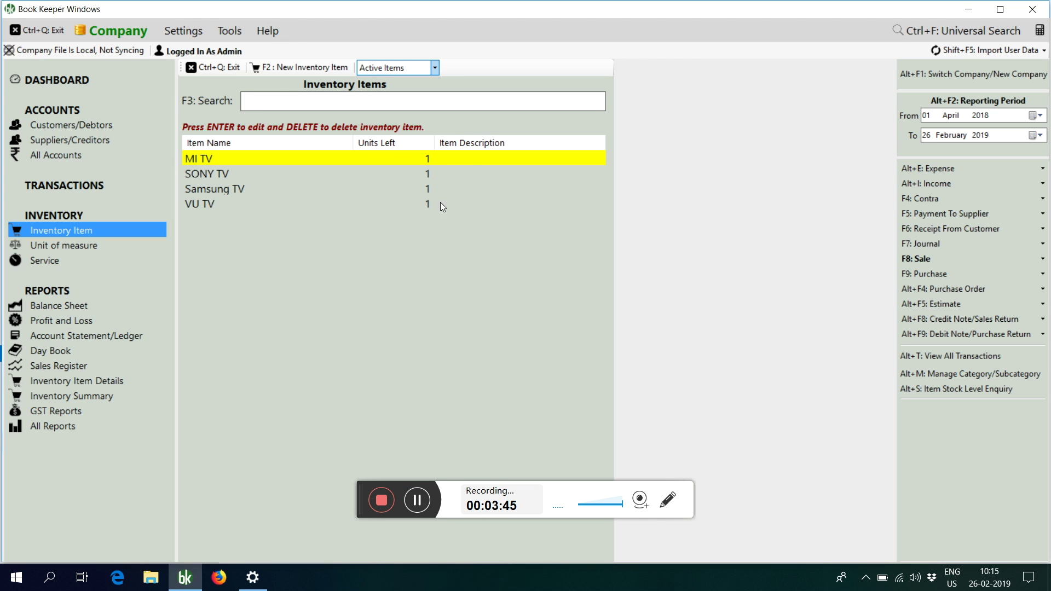
click(418, 496)
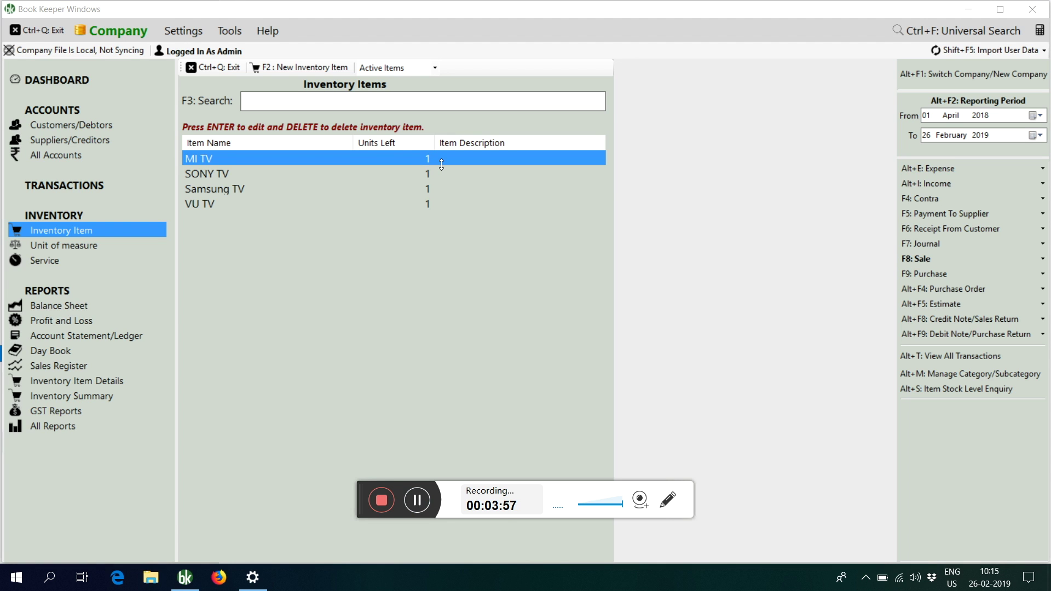
Start a new sale voucher with Cash as the customer and Sales as the sales account.
click(930, 261)
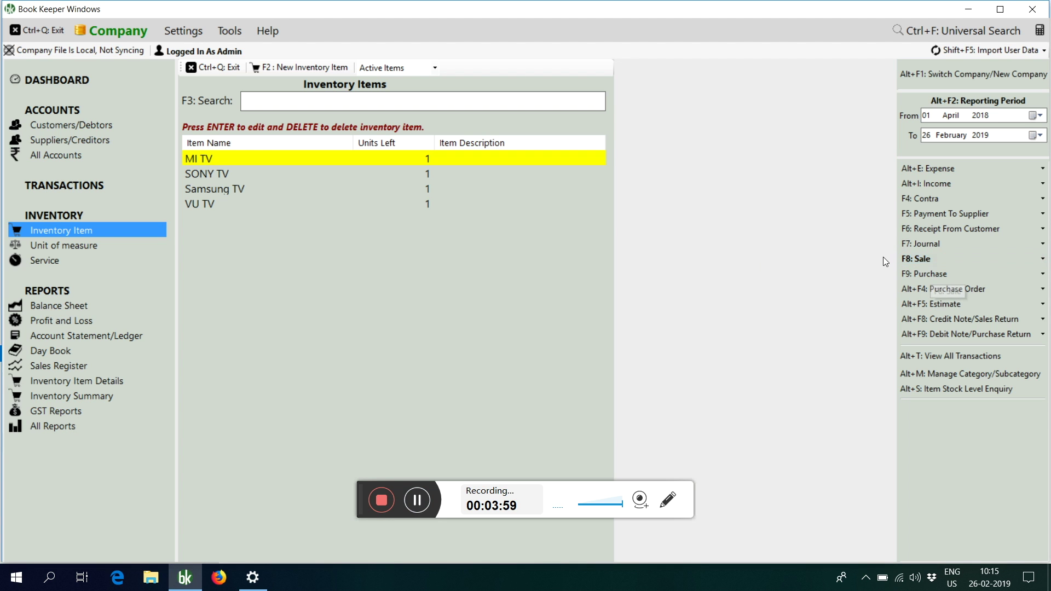
click(857, 263)
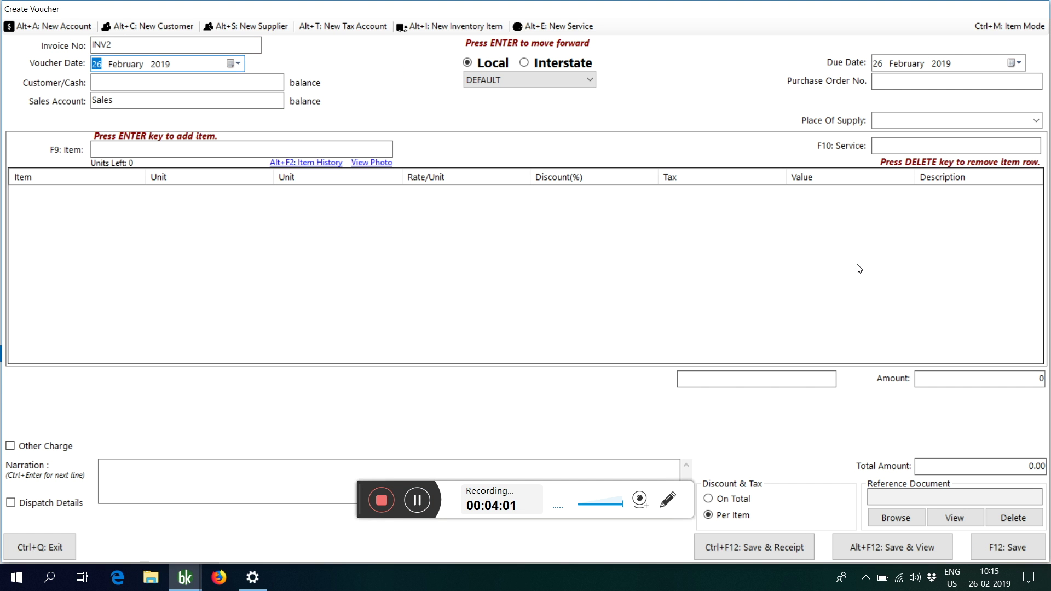
text(ca)
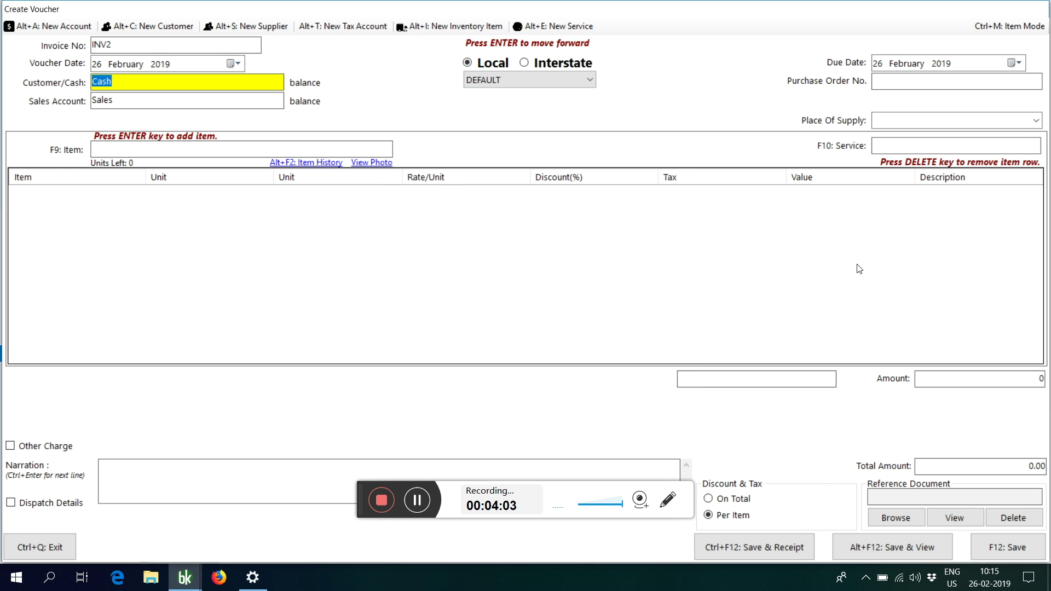
key(Return)
key(Return)
key(Return)
key(Return)
key(Return)
key(Return)
key(Return)
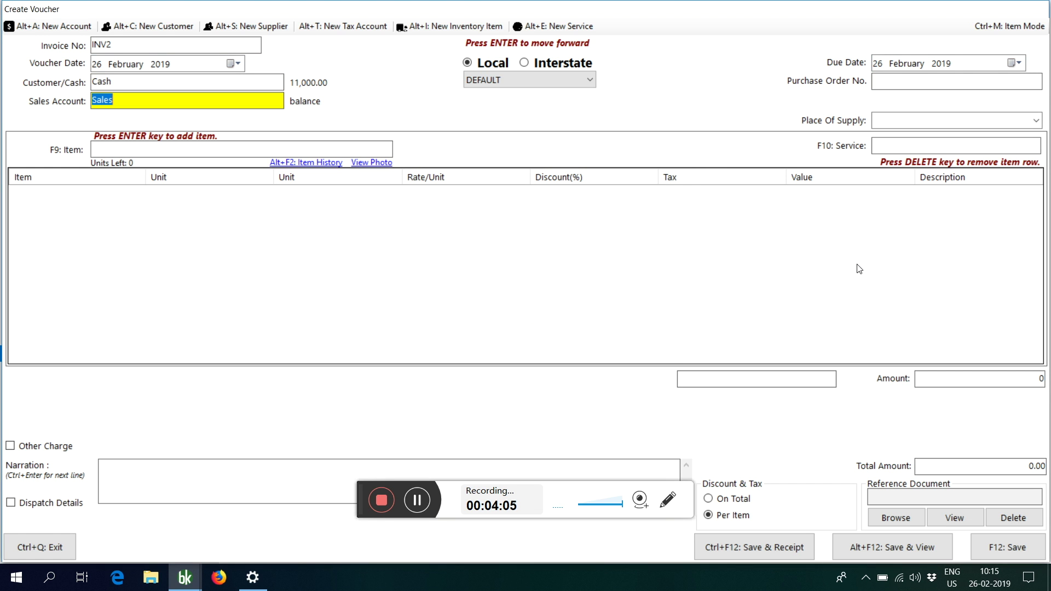
Search the sale voucher's items for "microma" and exit the voucher without saving.
text(mic)
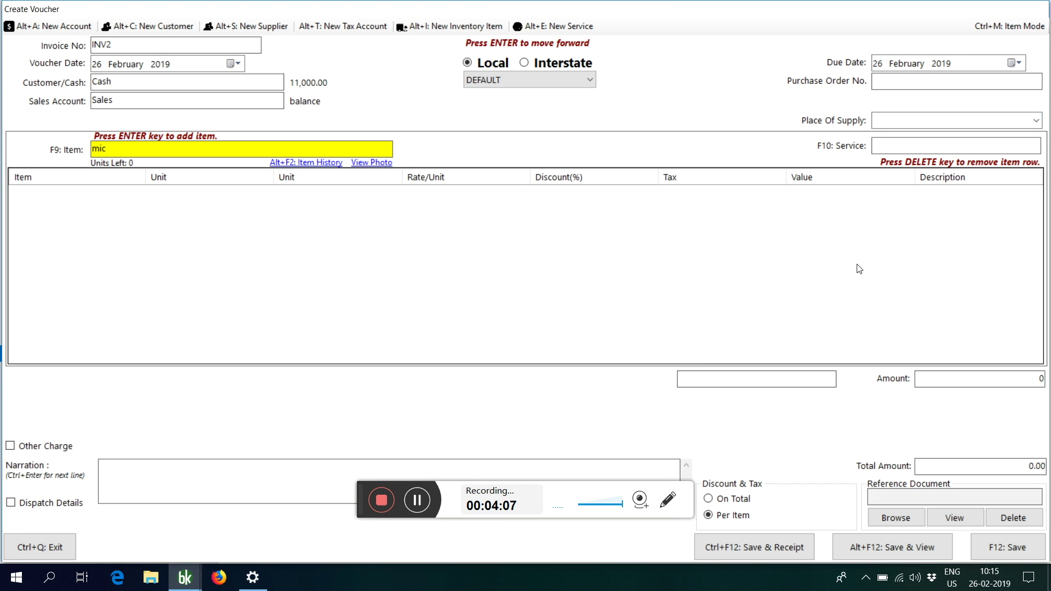
key(BackSpace)
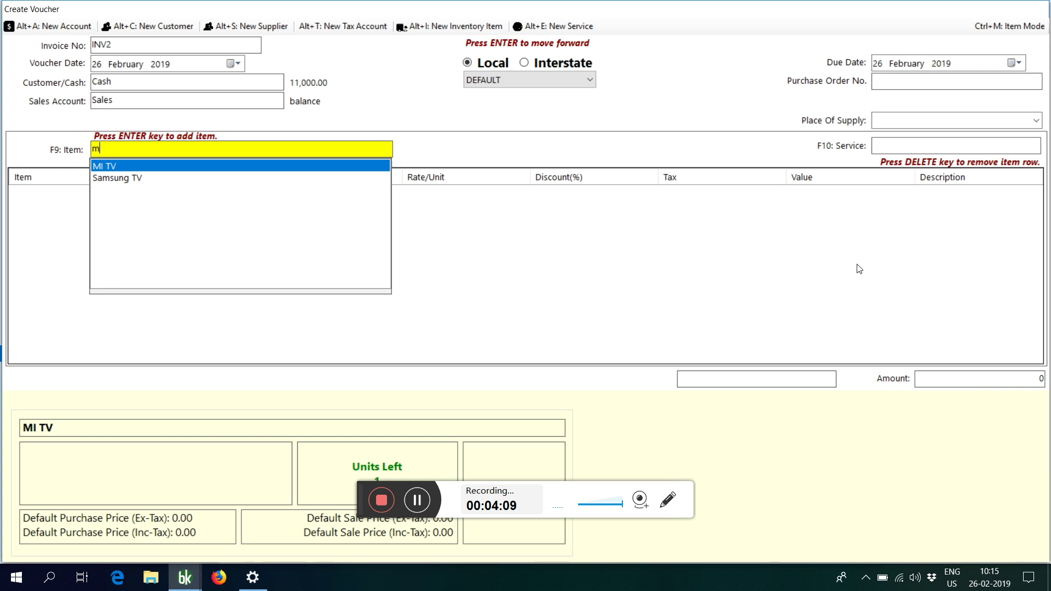
text(icroma)
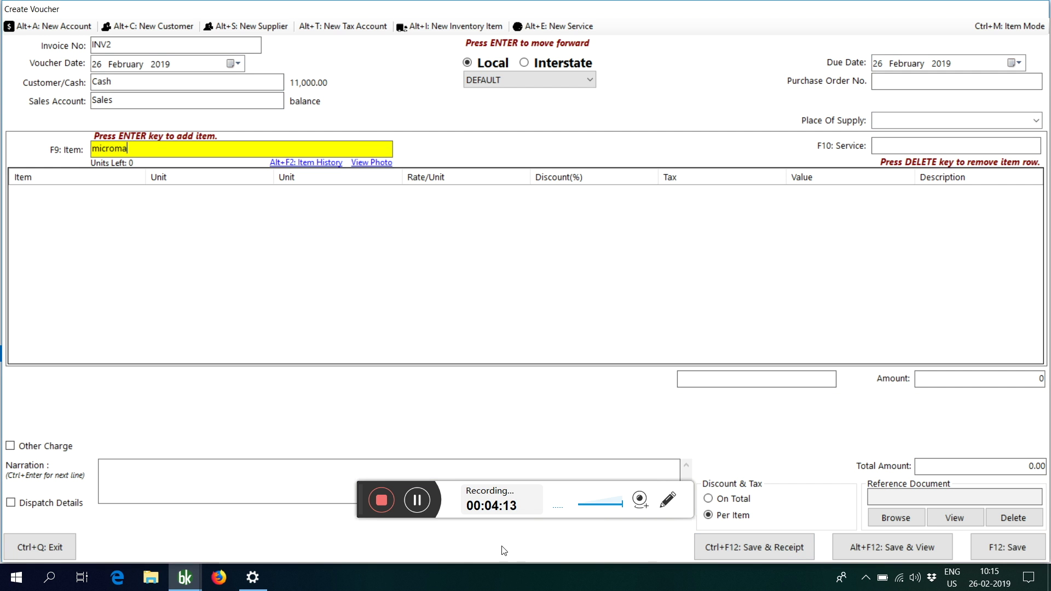
click(60, 543)
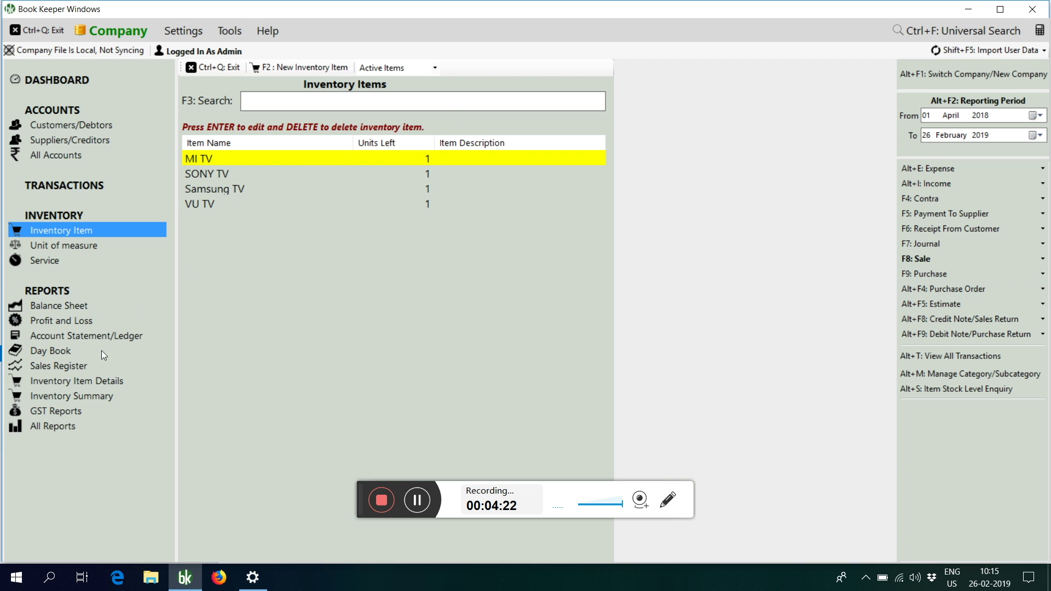
Open the Inventory Item Details report, search its inventory items for "mic" and clear the search text.
click(96, 384)
click(344, 157)
text(mic)
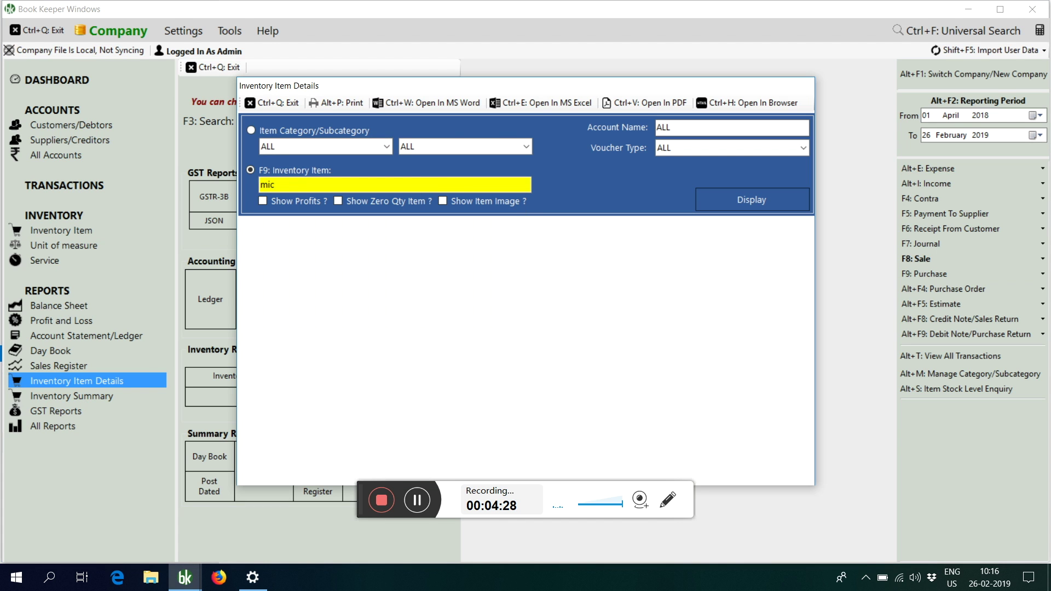
key(BackSpace)
key(BackSpace)
key(BackSpace)
text(s)
key(BackSpace)
Look through the report's full inventory item list for Micromax TV and close the report.
key(Down)
key(Down)
key(Down)
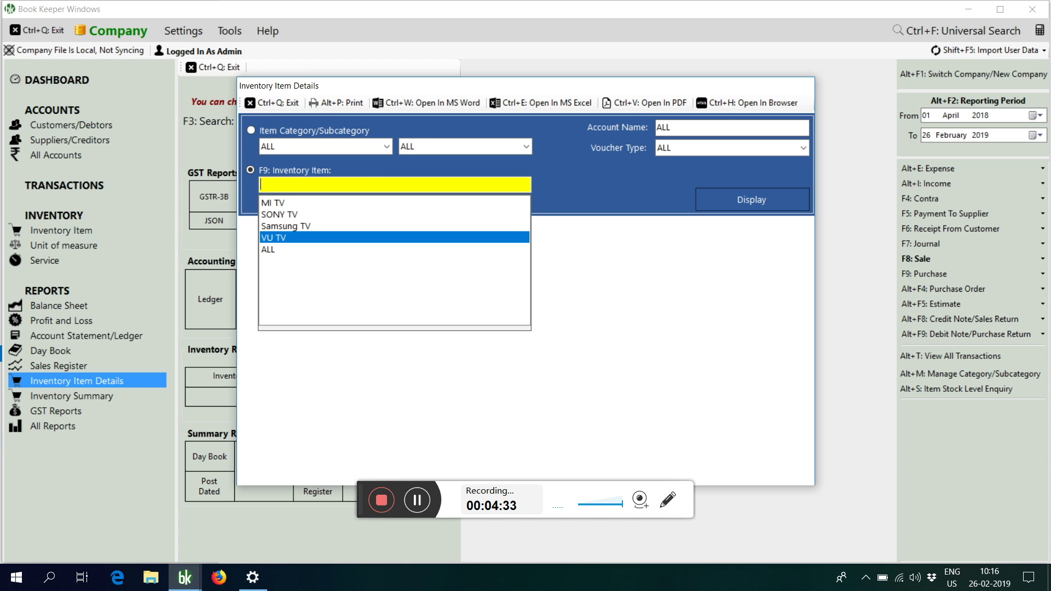
key(Down)
key(Up)
key(Up)
key(Up)
key(Up)
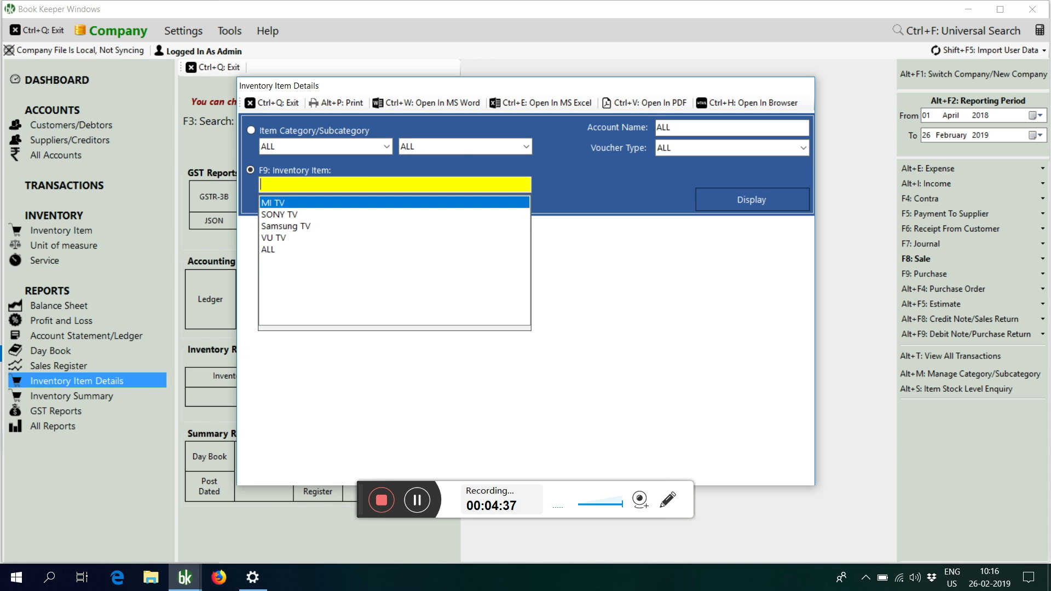
click(277, 106)
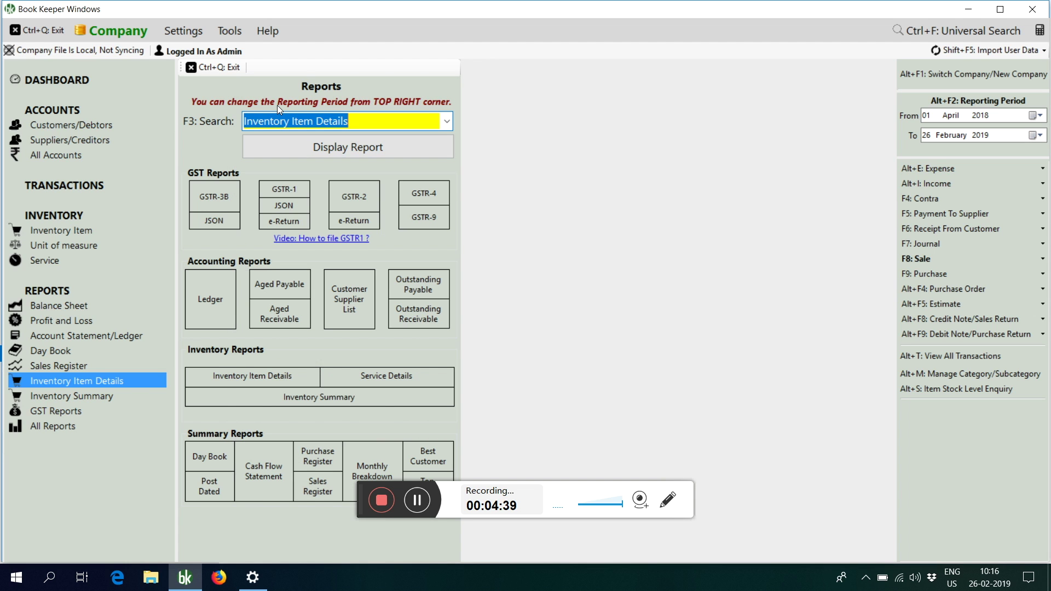
Display the Inventory Summary report for all item categories and close it.
click(112, 400)
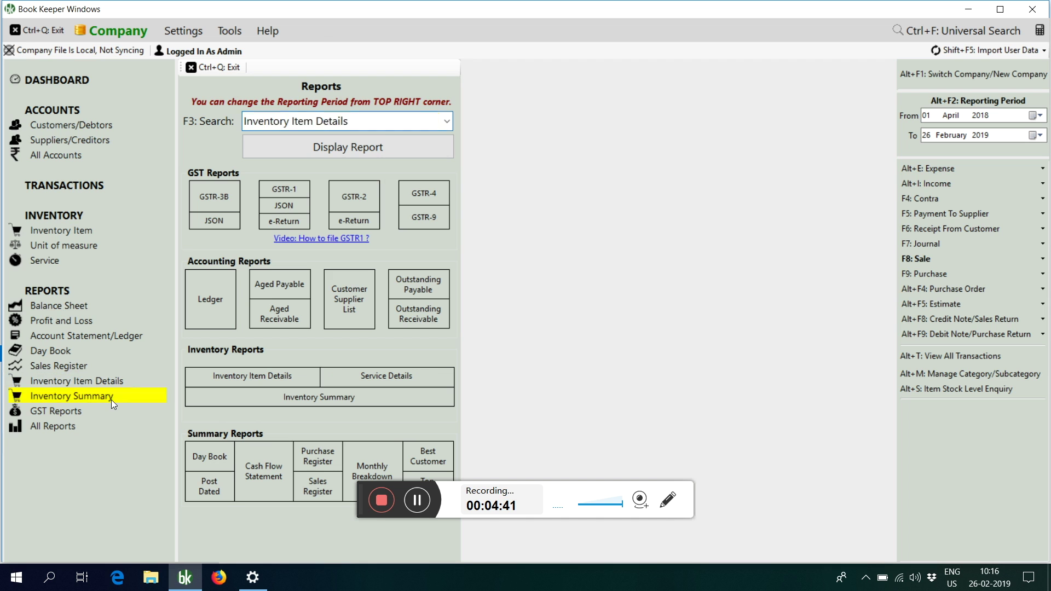
click(380, 142)
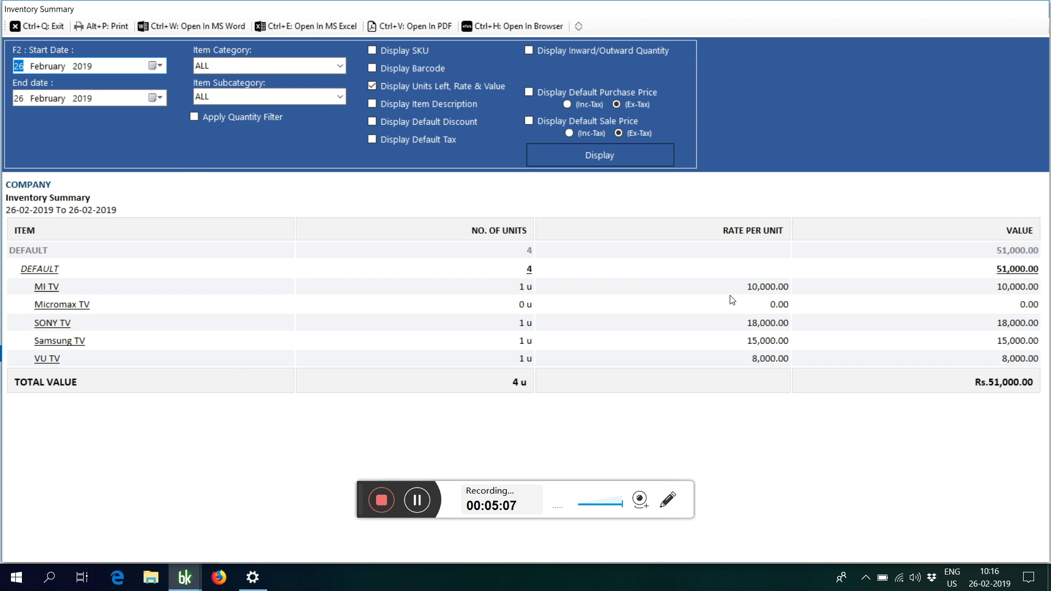
key(ctrl+q)
Start a new sale voucher with Cash as the customer, continuing without buyer details or a state name.
click(912, 260)
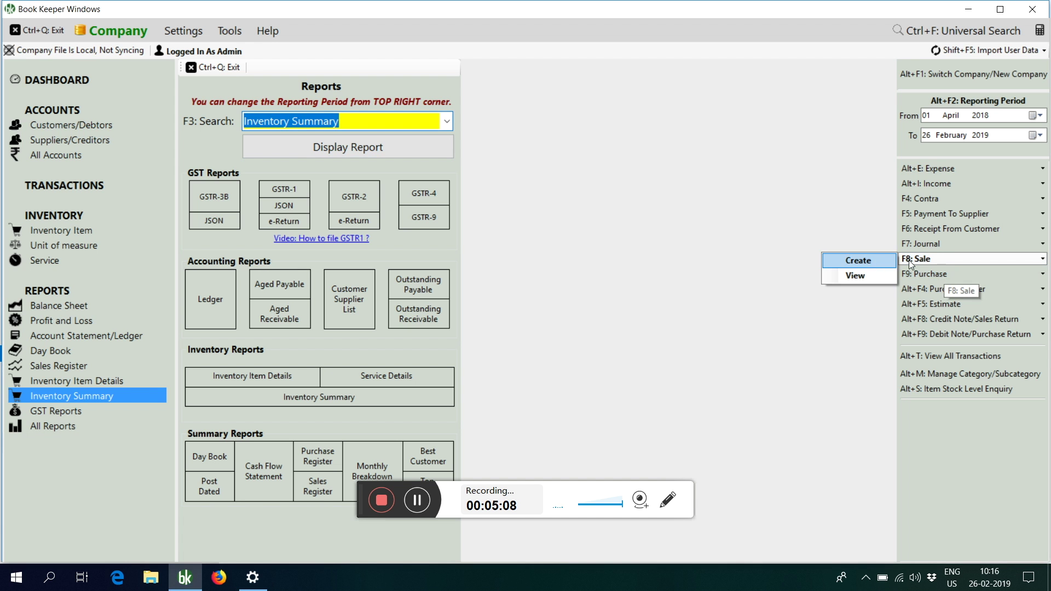
click(870, 263)
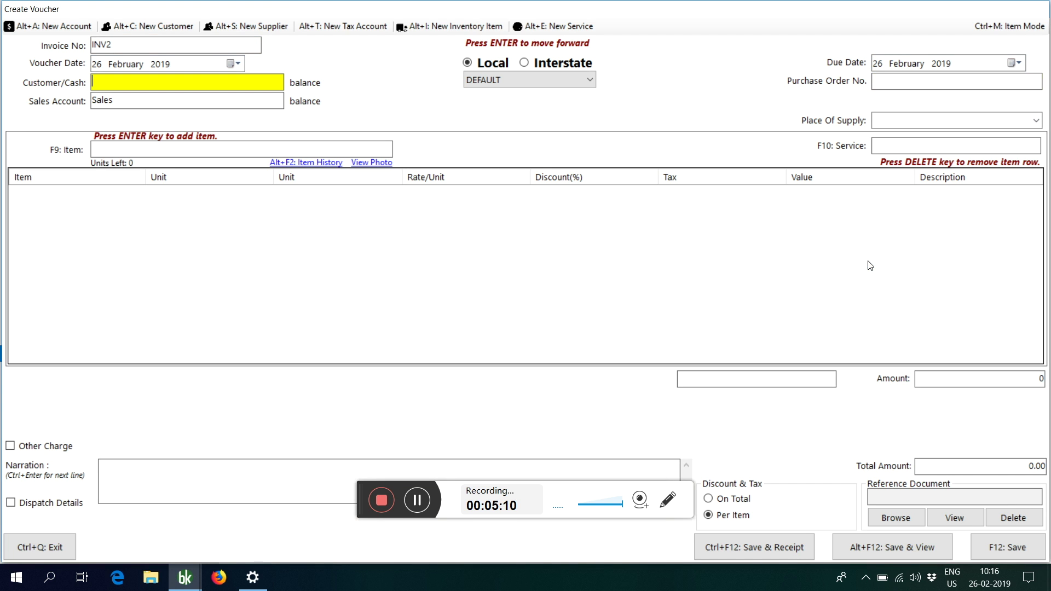
text(c)
key(Return)
key(F12)
key(Return)
key(Return)
Search the sale voucher's items for "mic", check the full item list and exit without saving.
text(mic)
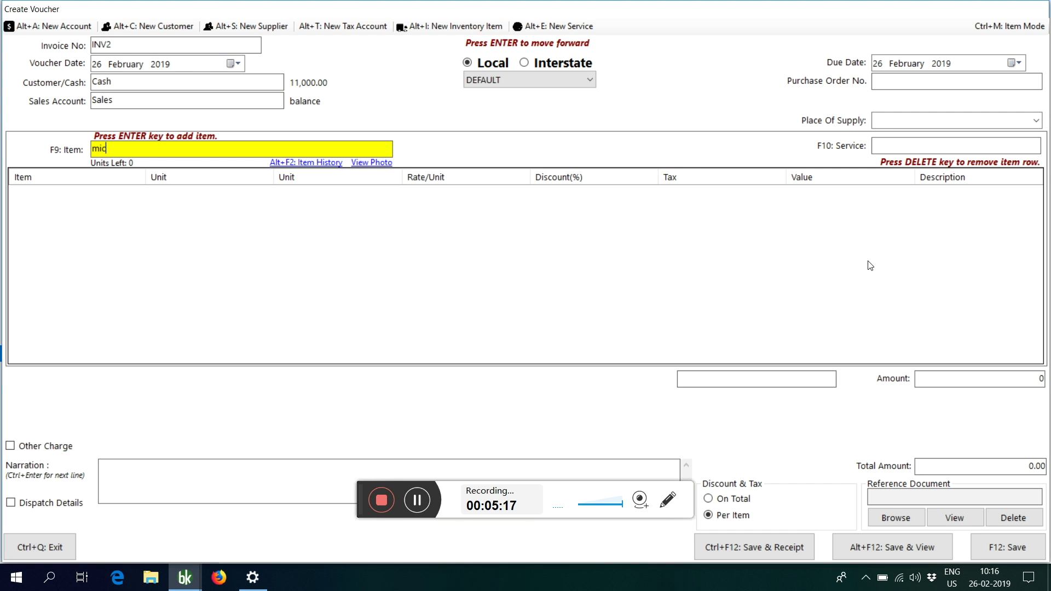
key(BackSpace)
key(BackSpace)
key(BackSpace)
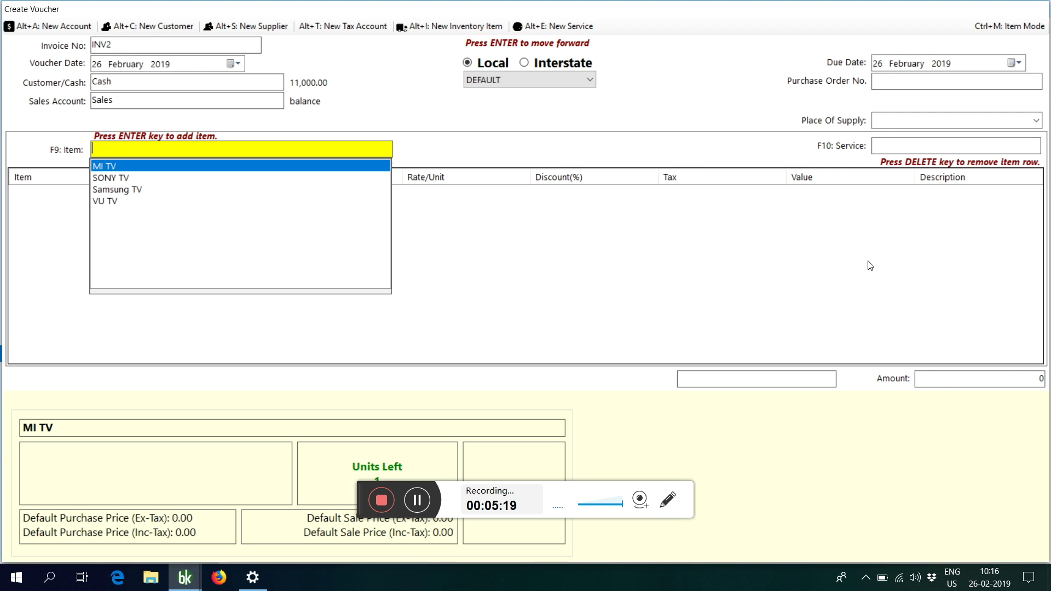
key(Return)
key(ctrl+q)
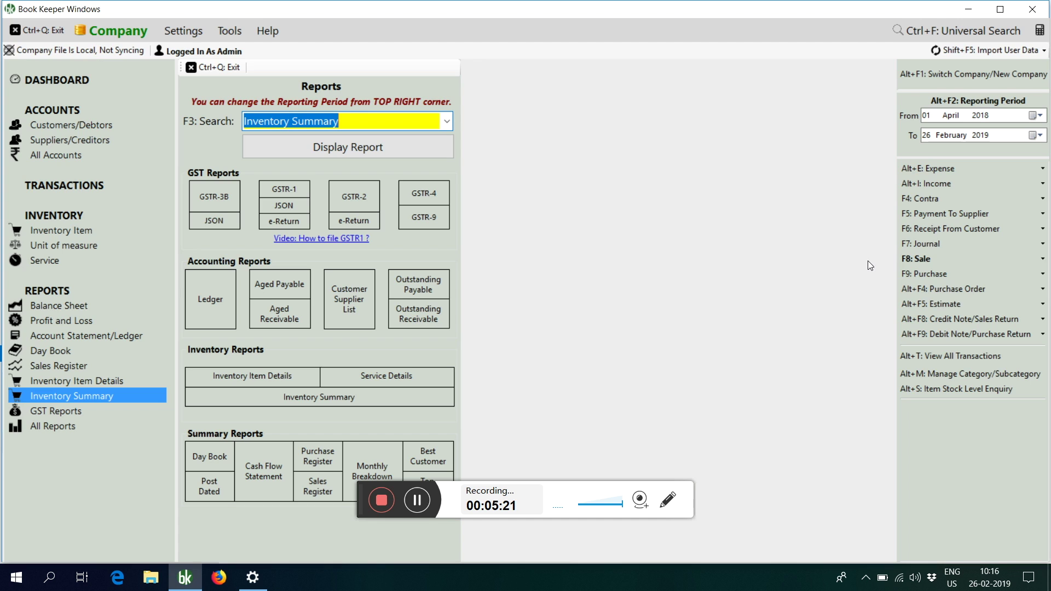
Reopen the Inventory Item Details report, search its inventory items for "micro" and clear the search text.
click(105, 385)
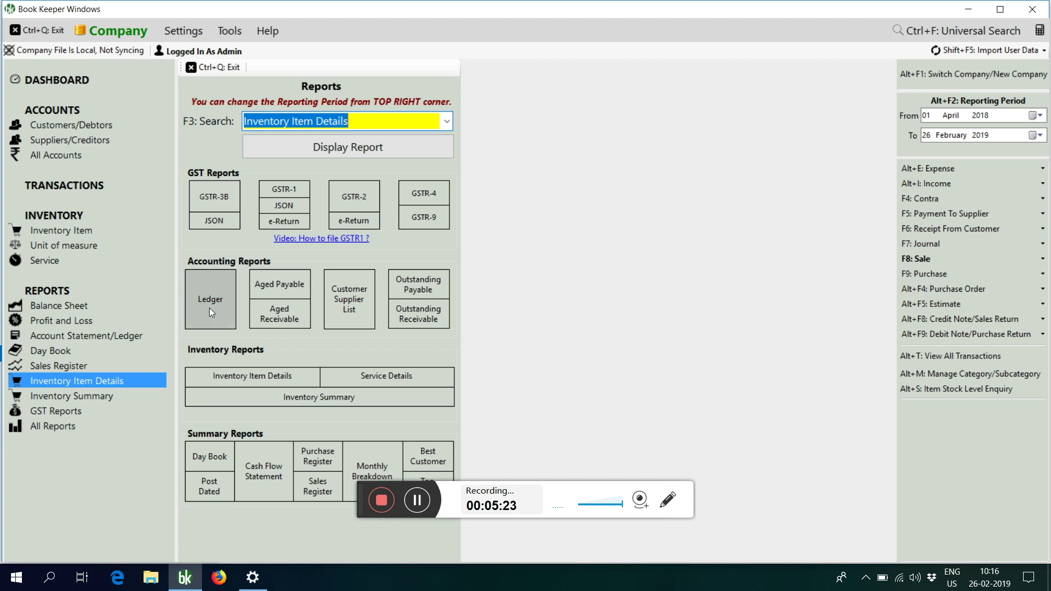
click(373, 152)
text(micro)
key(BackSpace)
key(BackSpace)
key(BackSpace)
key(BackSpace)
key(BackSpace)
Check the unfiltered item choices in the Inventory Item Details report for Micromax TV and close the report.
key(Down)
key(Down)
key(Down)
key(Down)
key(Down)
key(Up)
key(Up)
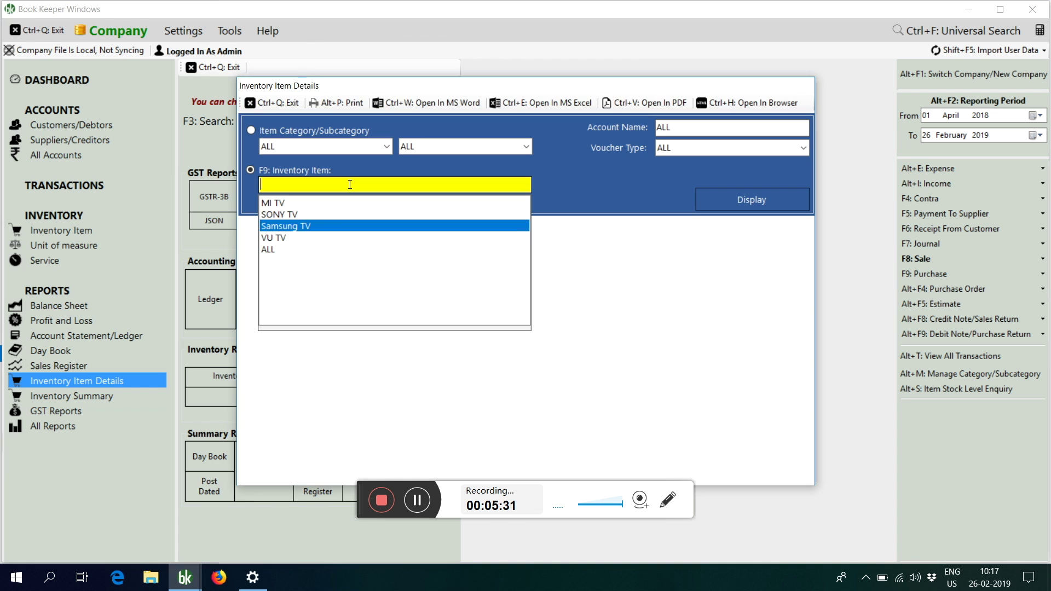
key(ctrl+q)
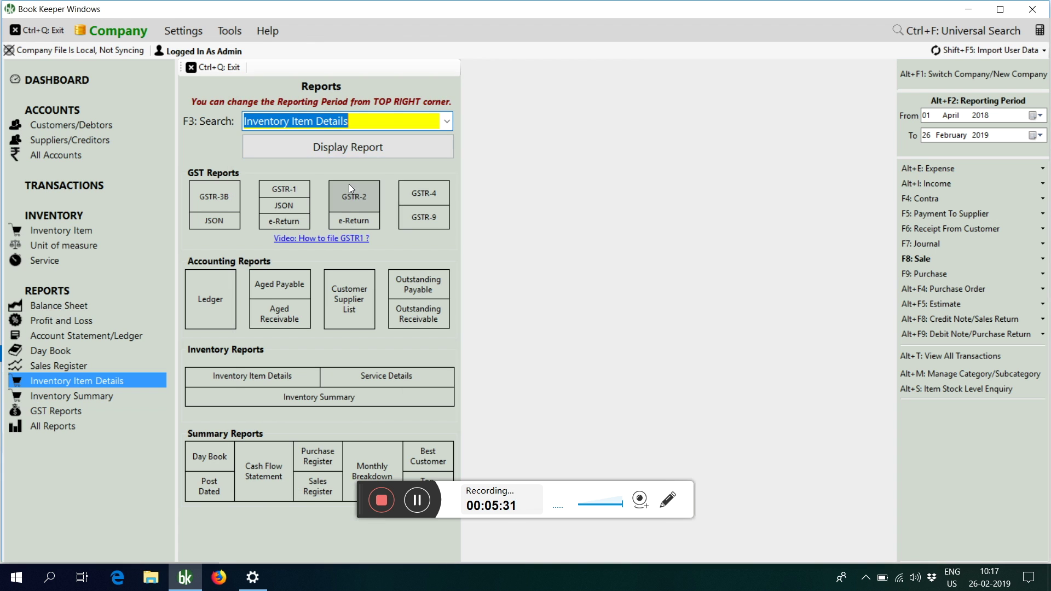
Mark Micromax TV as active in the ALL inventory items list and filter the list to Active Items.
click(57, 231)
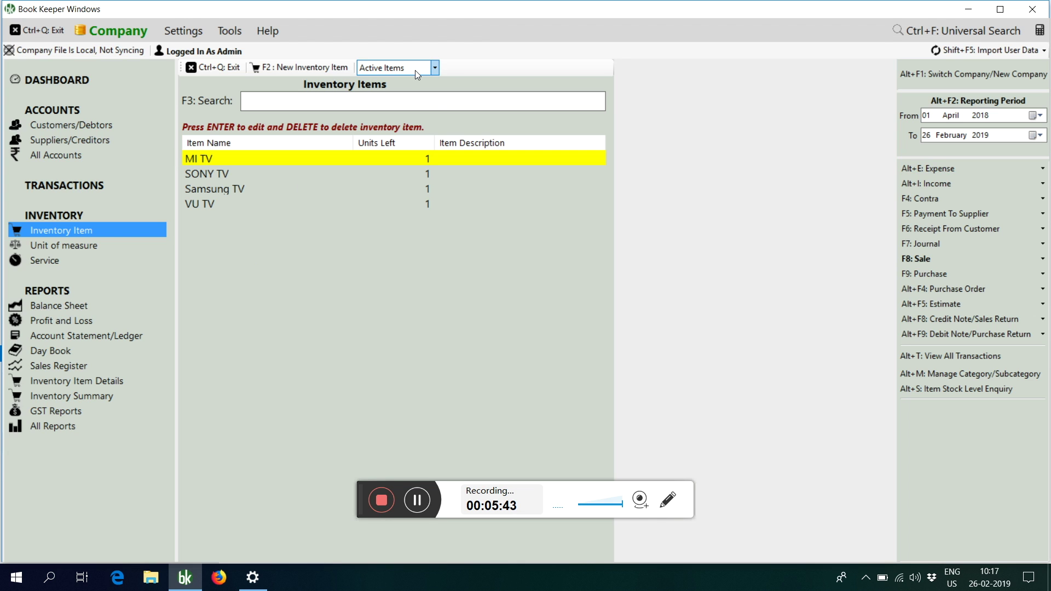
click(437, 72)
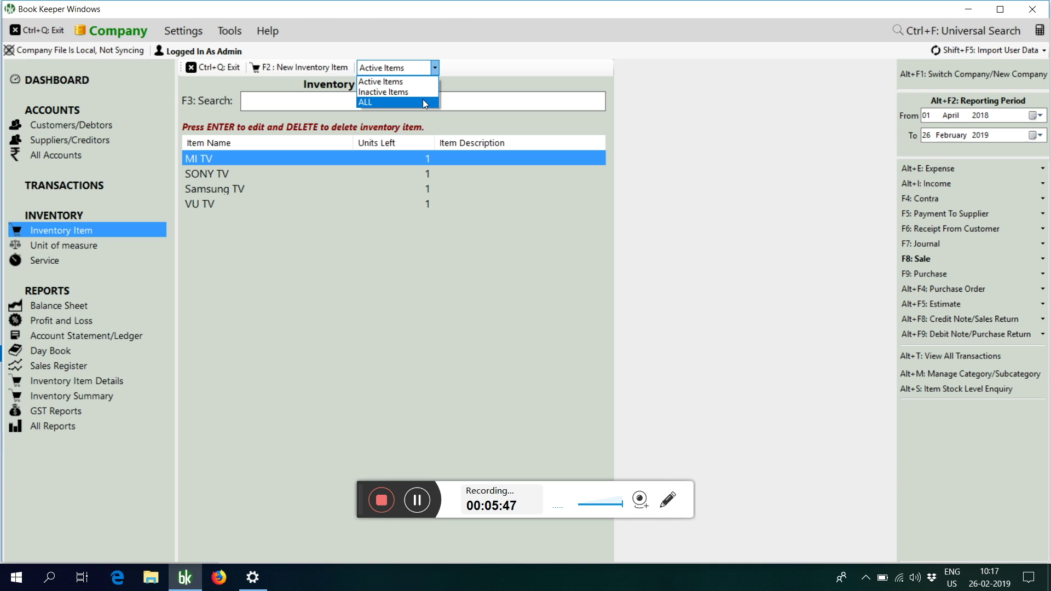
click(542, 100)
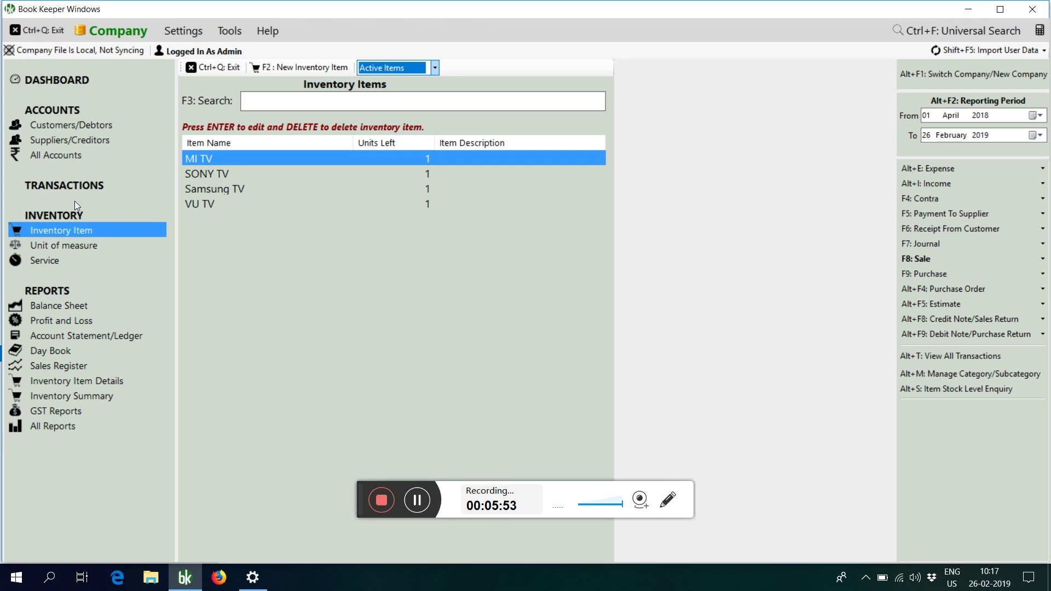
click(434, 68)
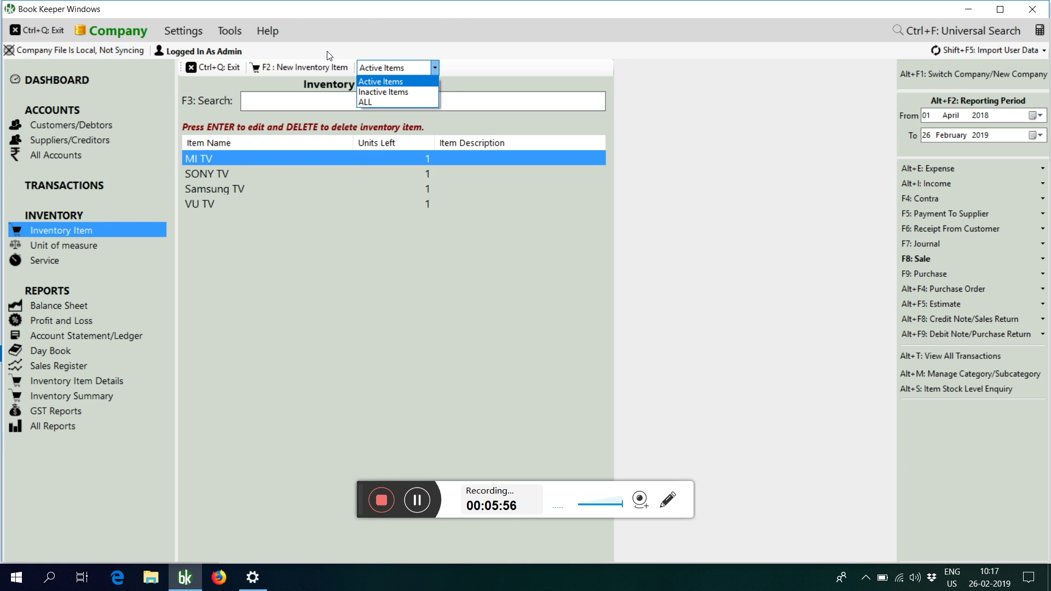
click(399, 101)
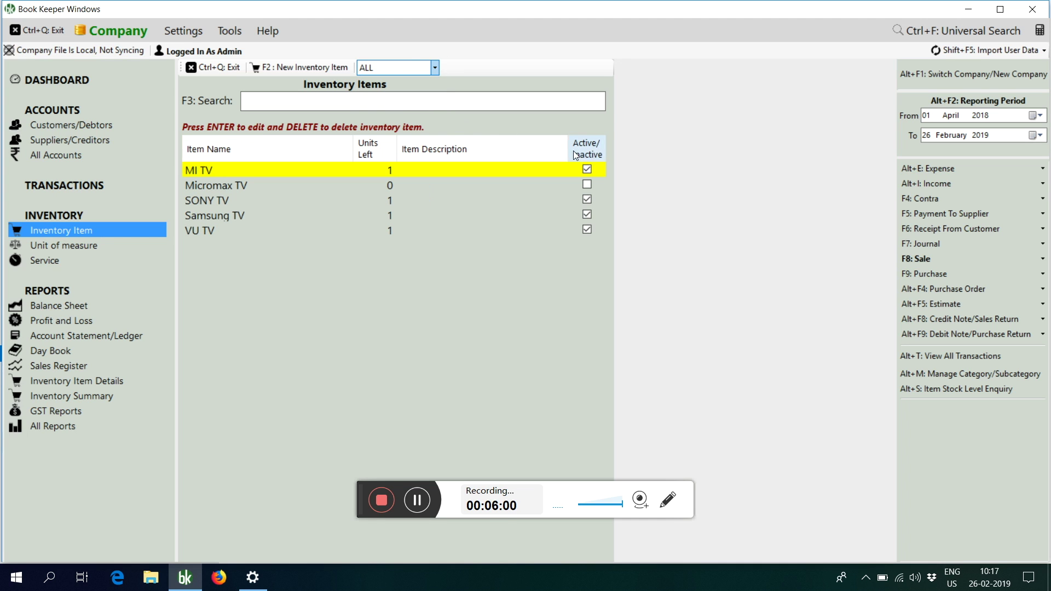
click(588, 184)
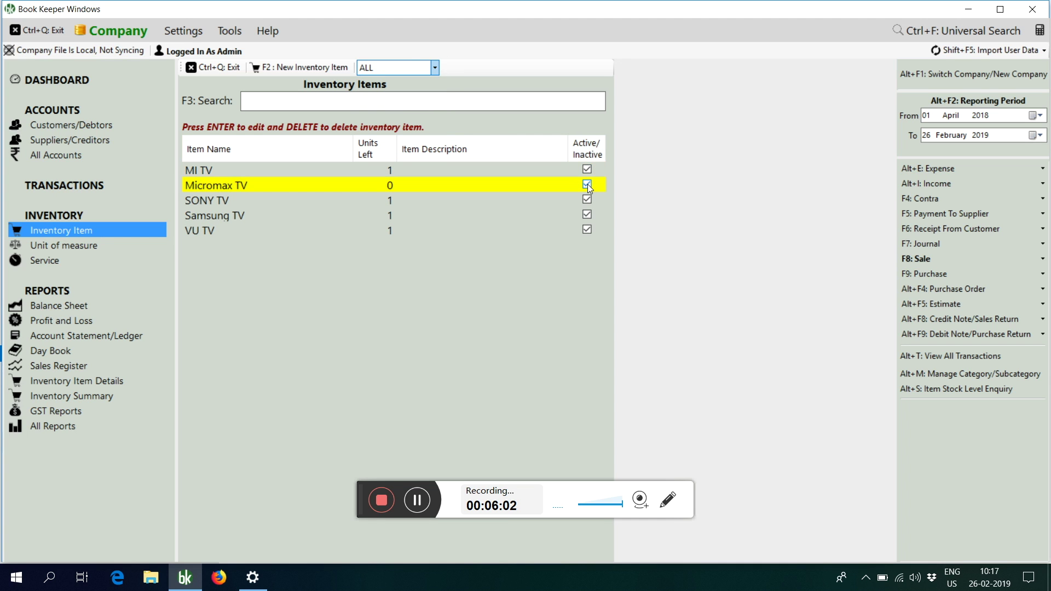
click(435, 67)
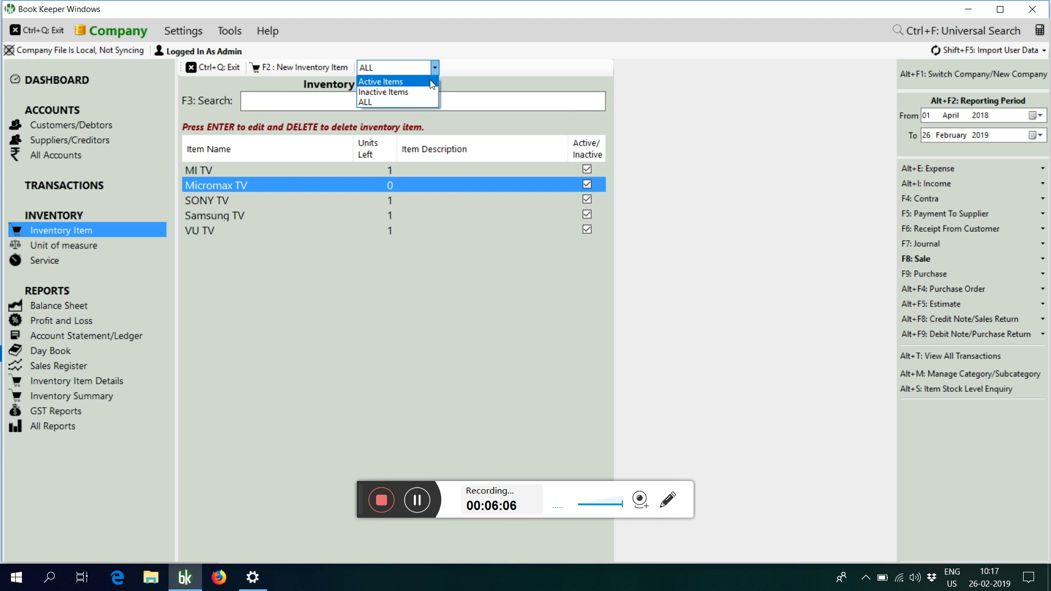
click(430, 81)
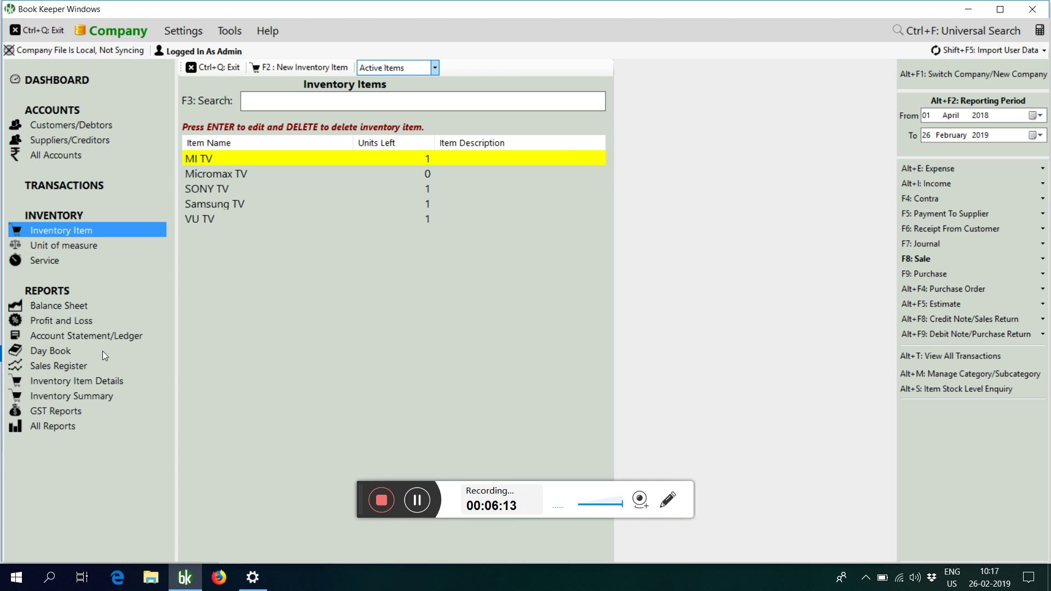
Search the Inventory Item Details report for "mic", select Micromax TV as the report item and close the report.
click(92, 384)
click(321, 155)
text(mic)
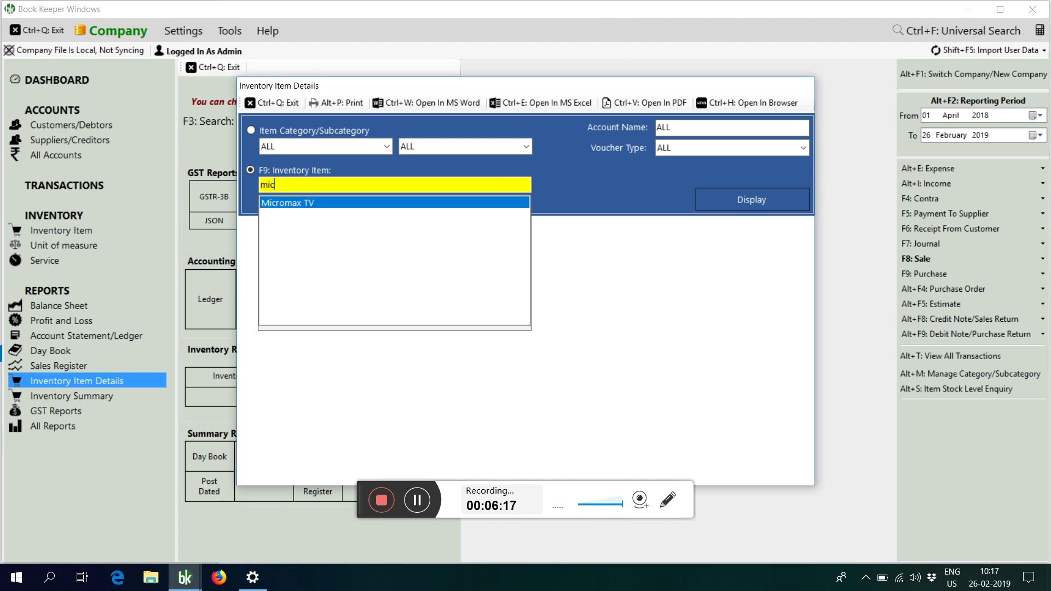
key(Return)
key(Return)
key(Return)
key(Return)
key(Return)
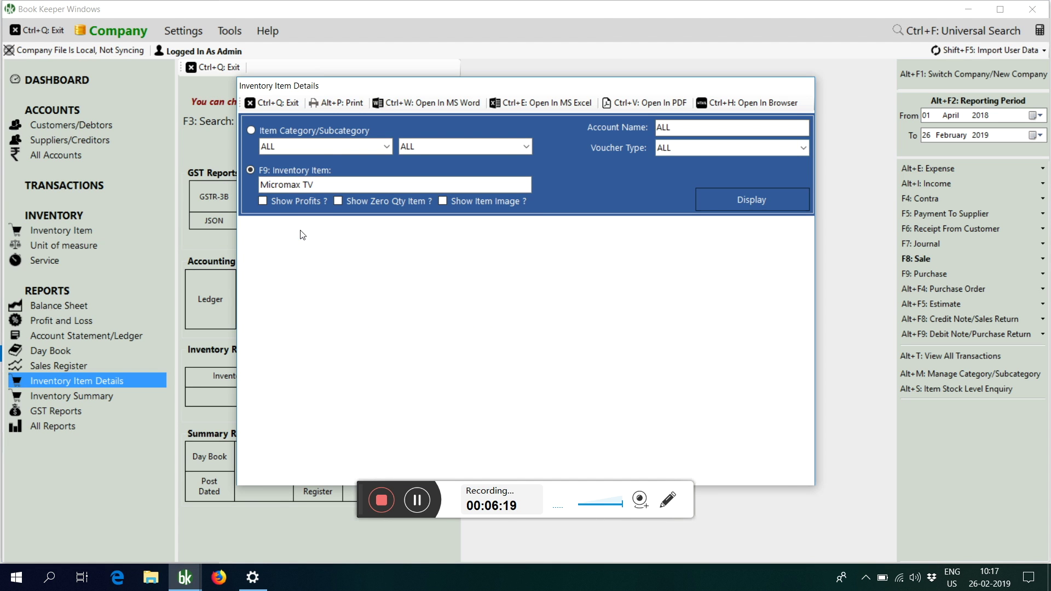
scroll(304, 239, down, 2)
scroll(304, 245, up, 2)
scroll(307, 251, down, 2)
key(ctrl+q)
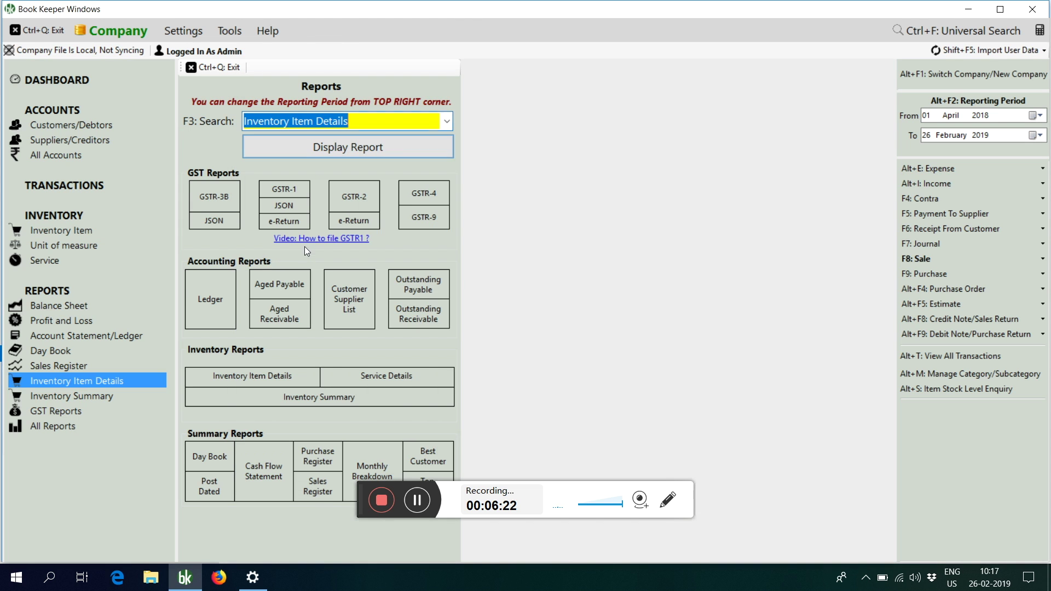
Search for "mic" among the items of a new Cash sale voucher and exit it without saving.
click(908, 257)
click(867, 263)
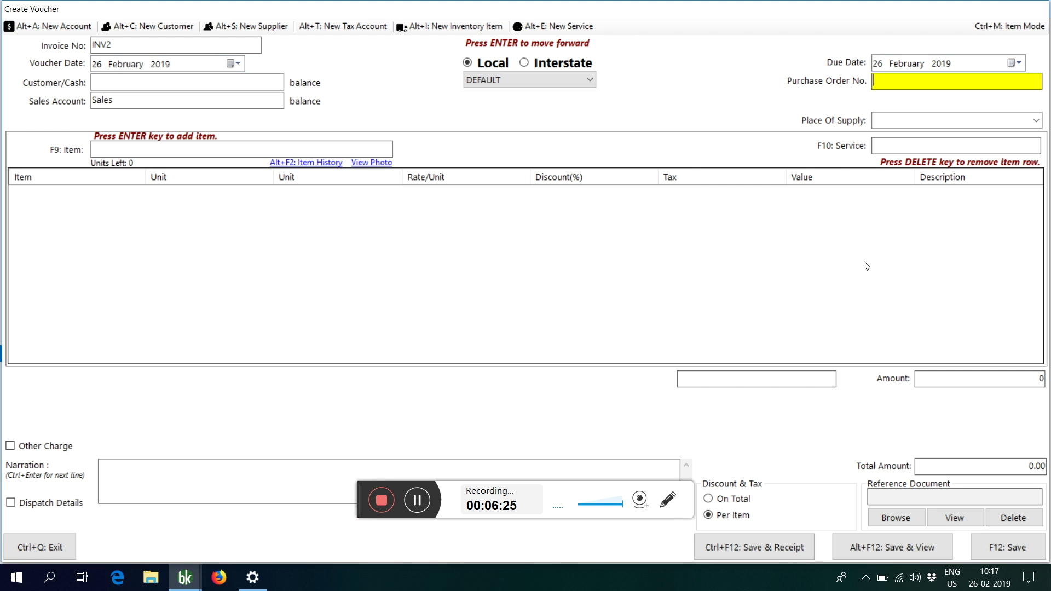
text(Cash)
key(Return)
key(F12)
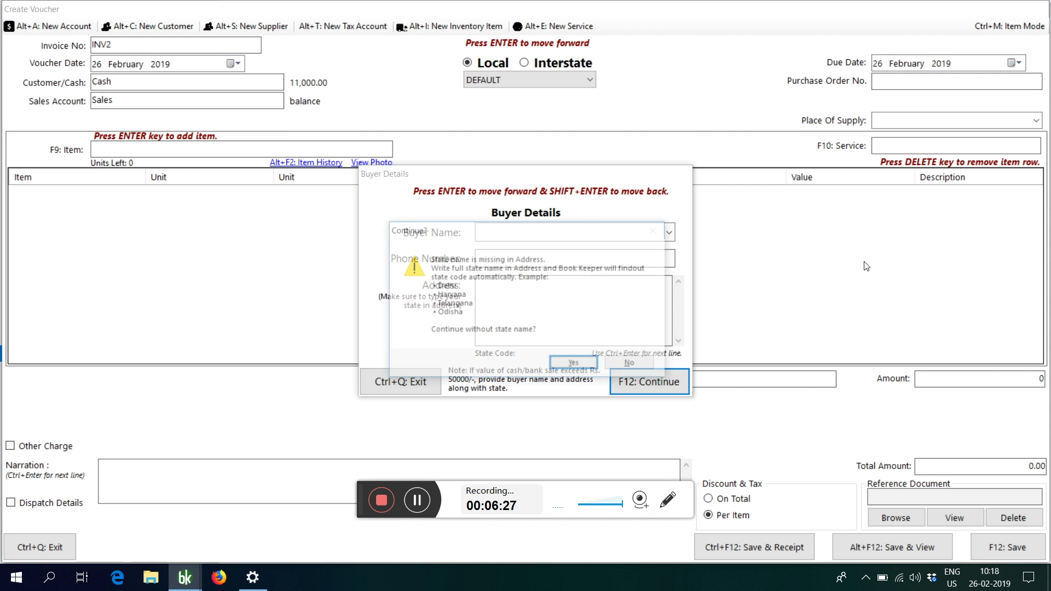
key(Return)
text(mic)
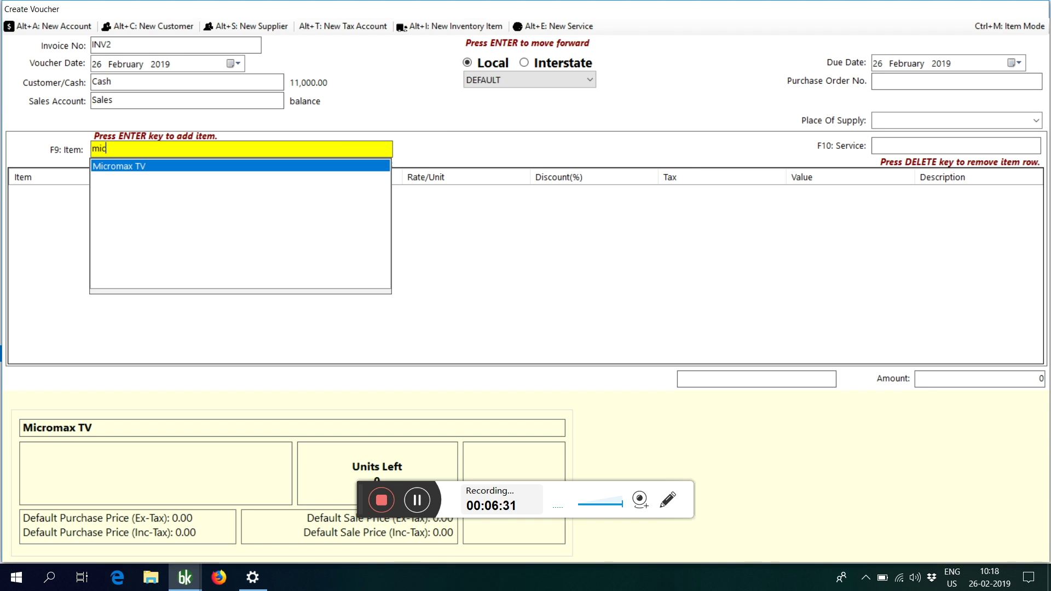
key(Escape)
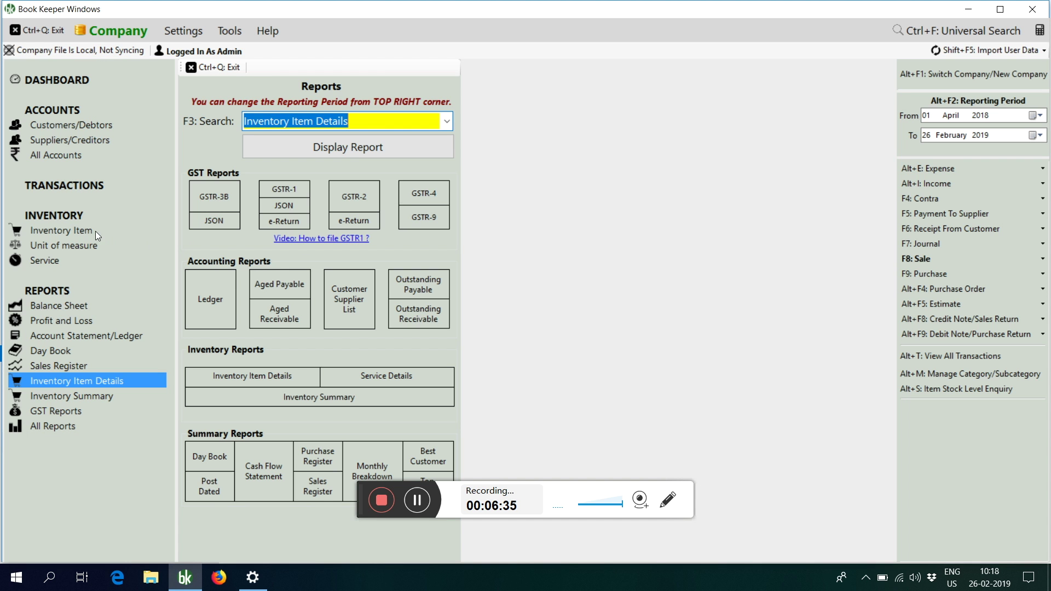
Mark Micromax TV and VU TV as inactive in the ALL inventory items list and filter it to Active Items.
click(81, 233)
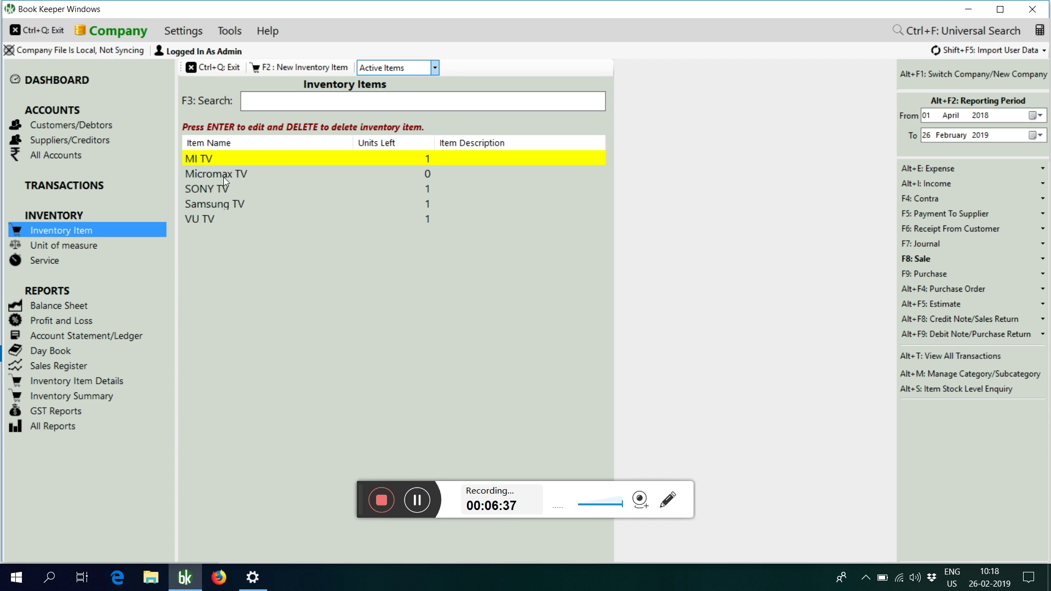
click(437, 69)
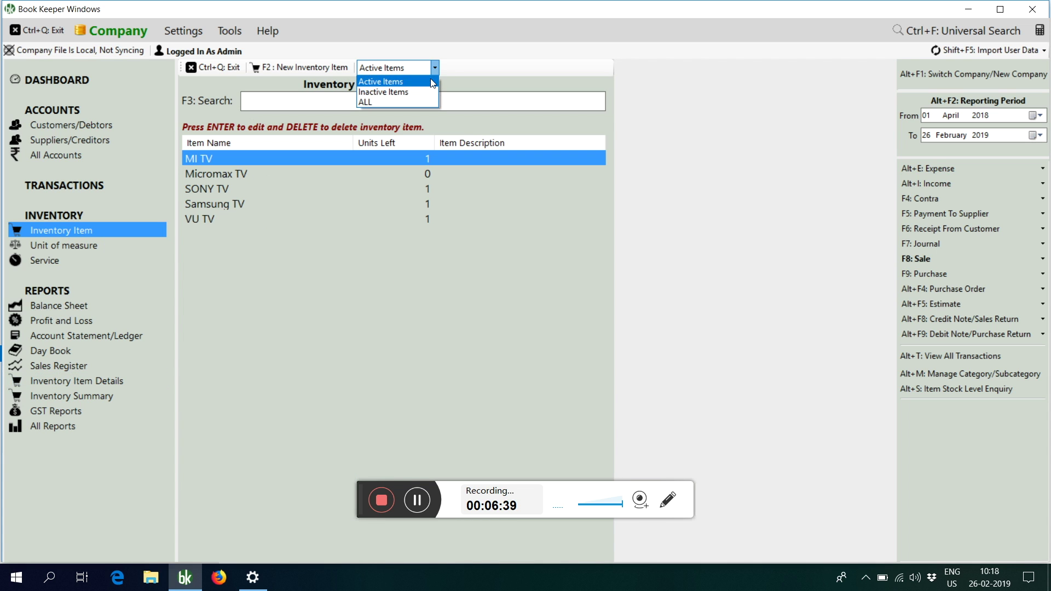
click(414, 101)
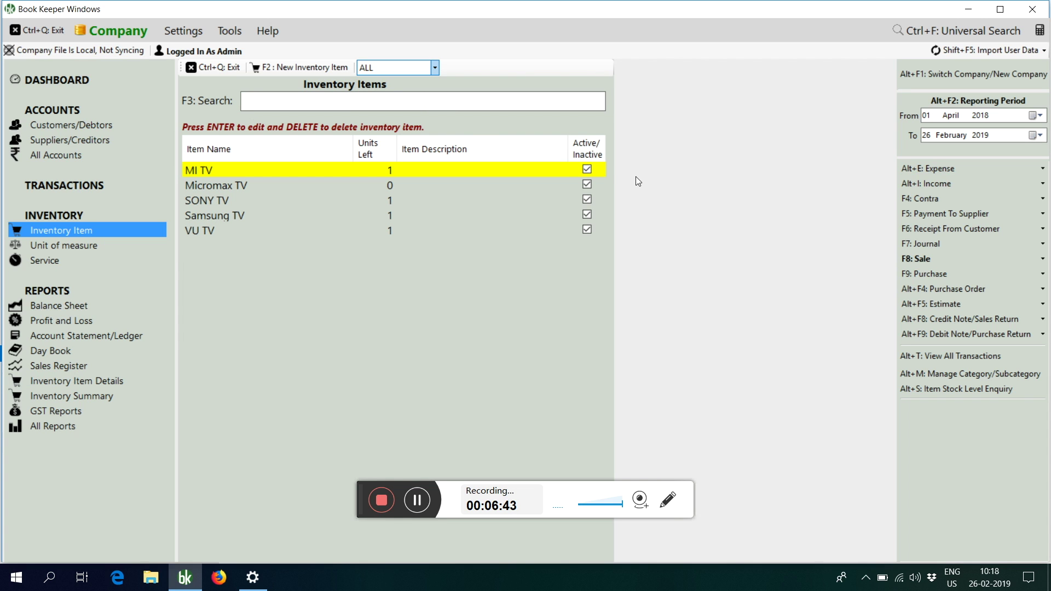
click(587, 185)
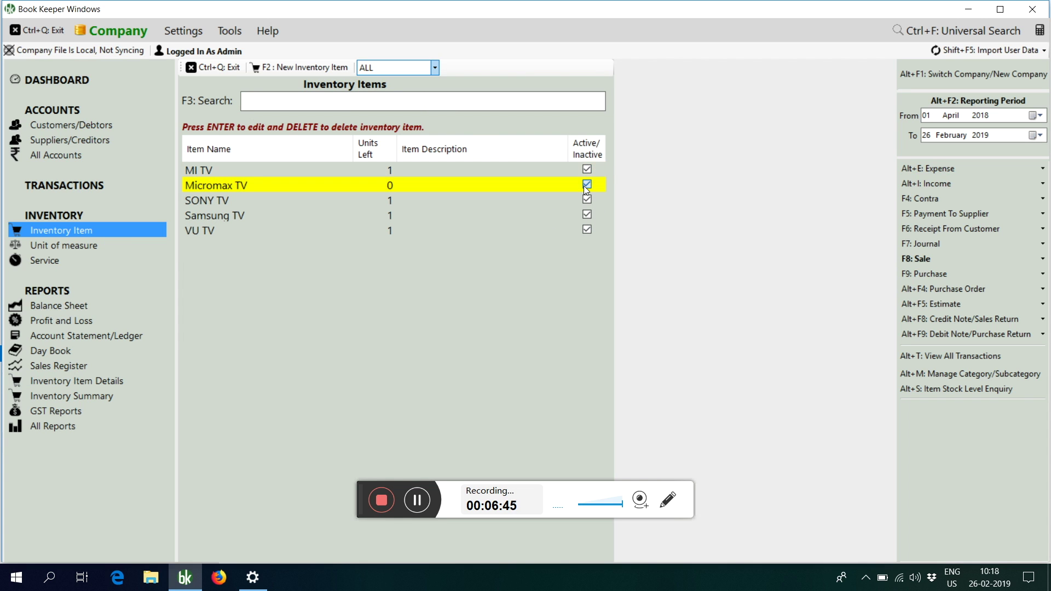
click(587, 230)
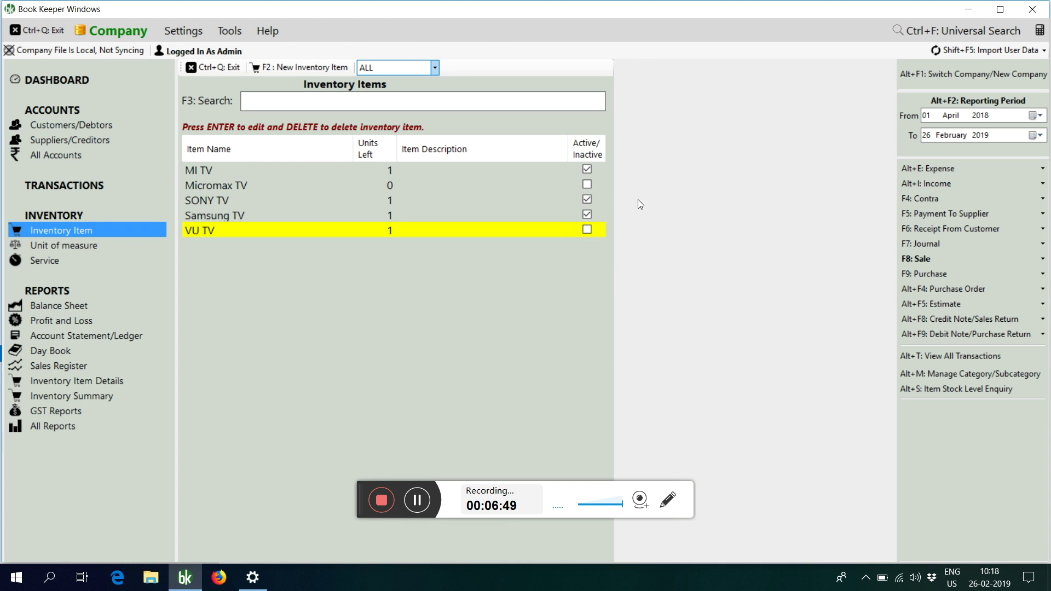
click(434, 67)
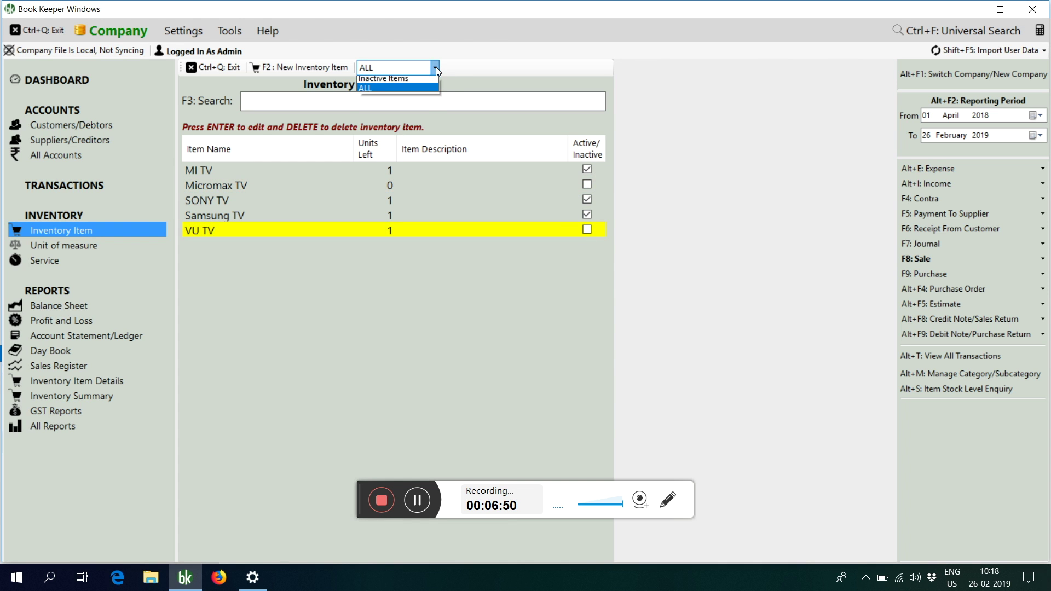
click(428, 81)
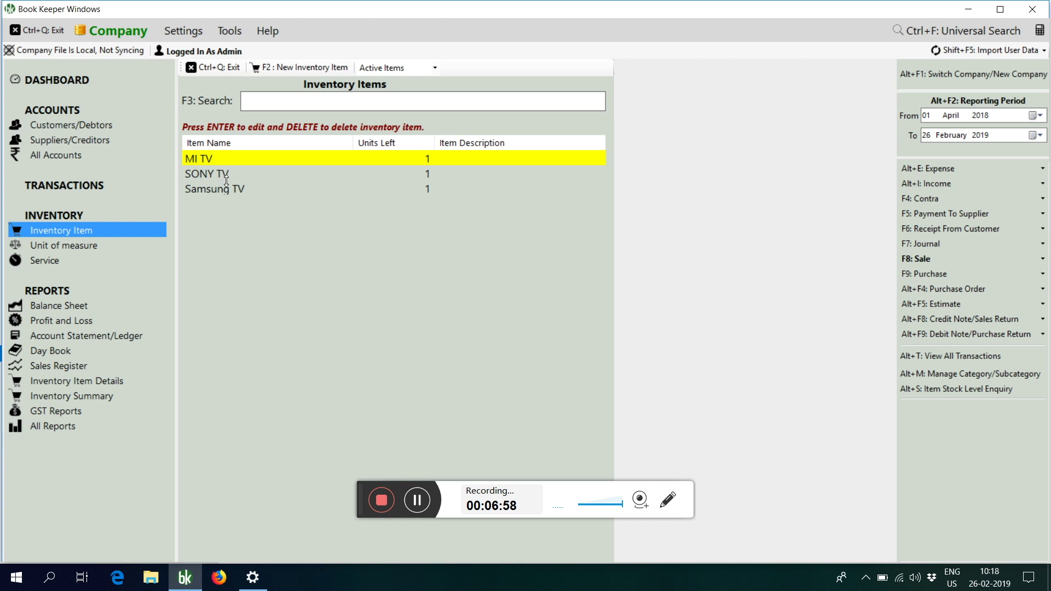
click(394, 506)
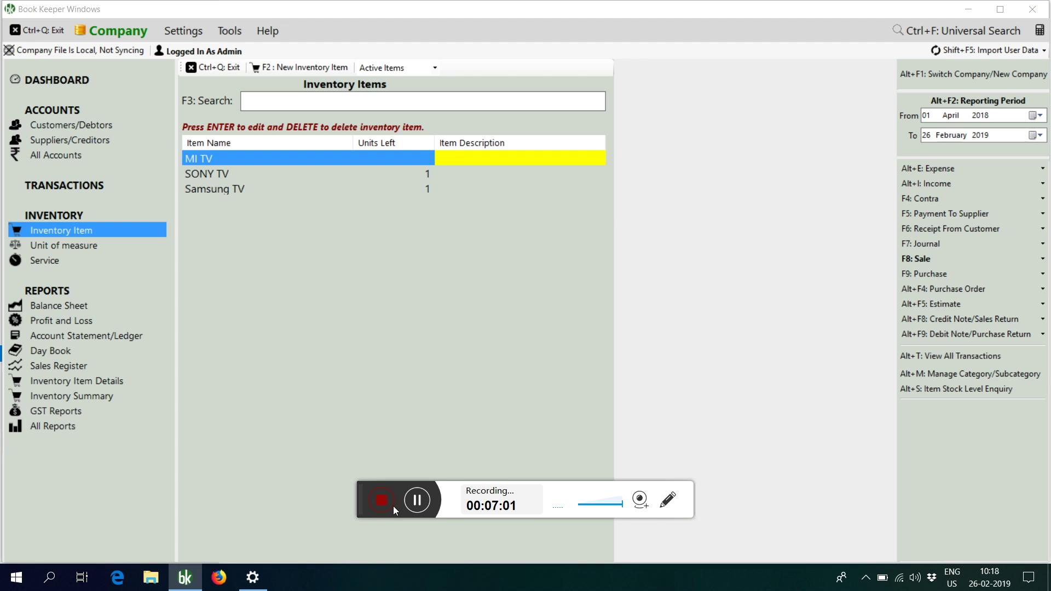